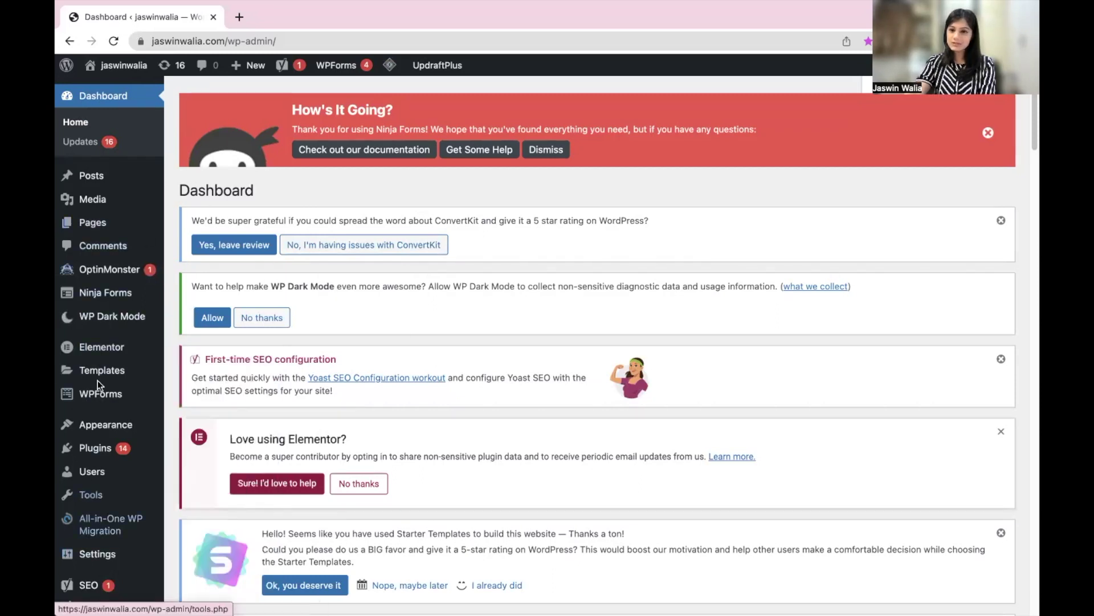
Open the WPForms All Forms overview and scroll to the two Contact Form entries
{"action": "mouse_move", "coordinate": [111, 402]}
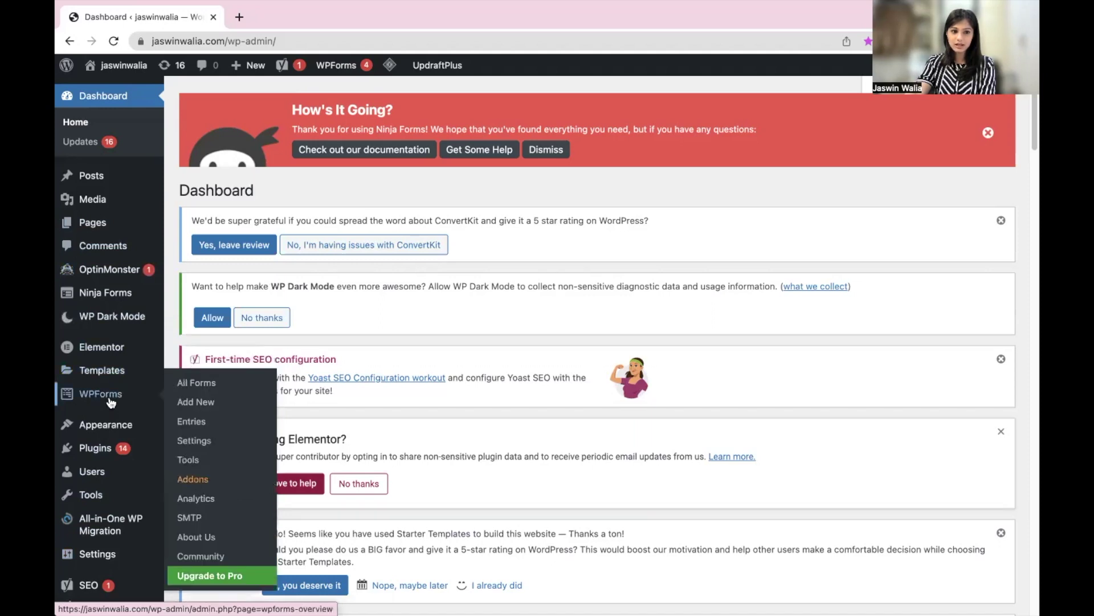
{"action": "left_click", "coordinate": [193, 388]}
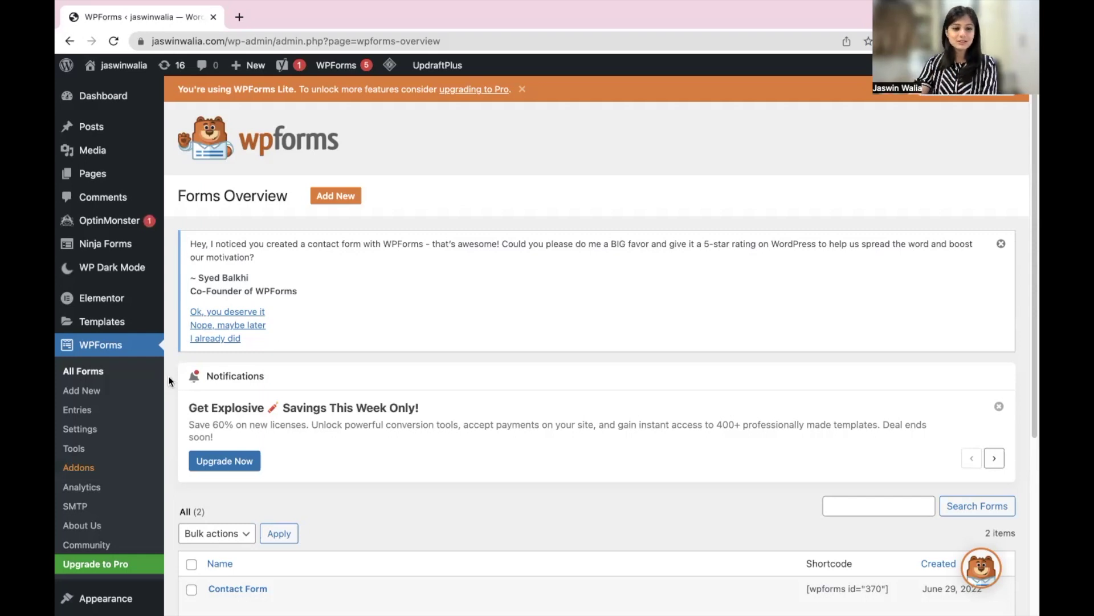
{"action": "scroll", "coordinate": [323, 386], "scroll_direction": "down", "scroll_amount": 2}
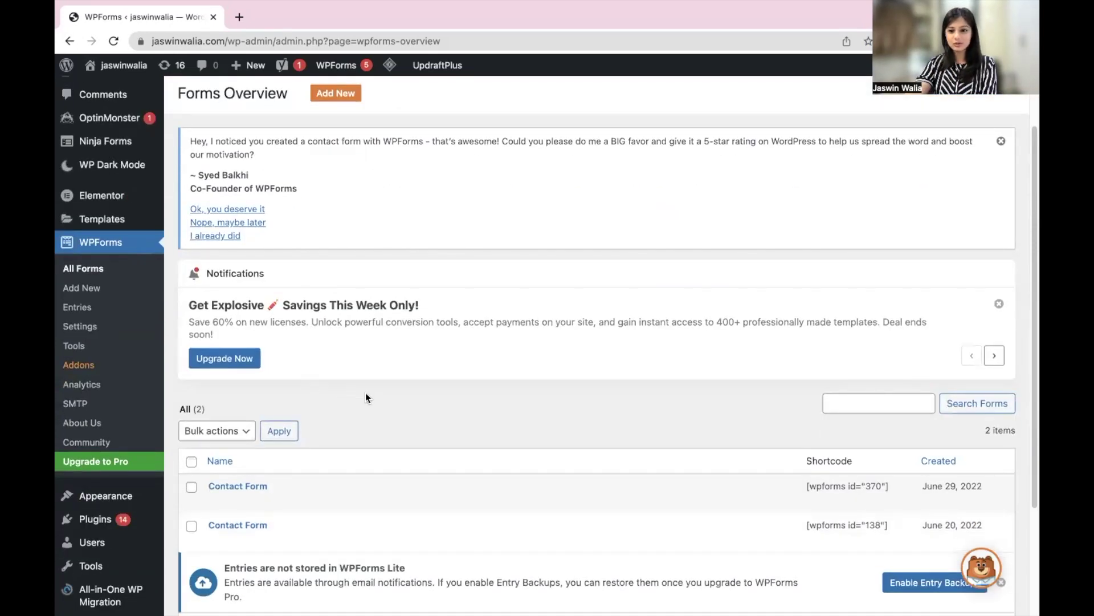
{"action": "scroll", "coordinate": [365, 396], "scroll_direction": "down", "scroll_amount": 2}
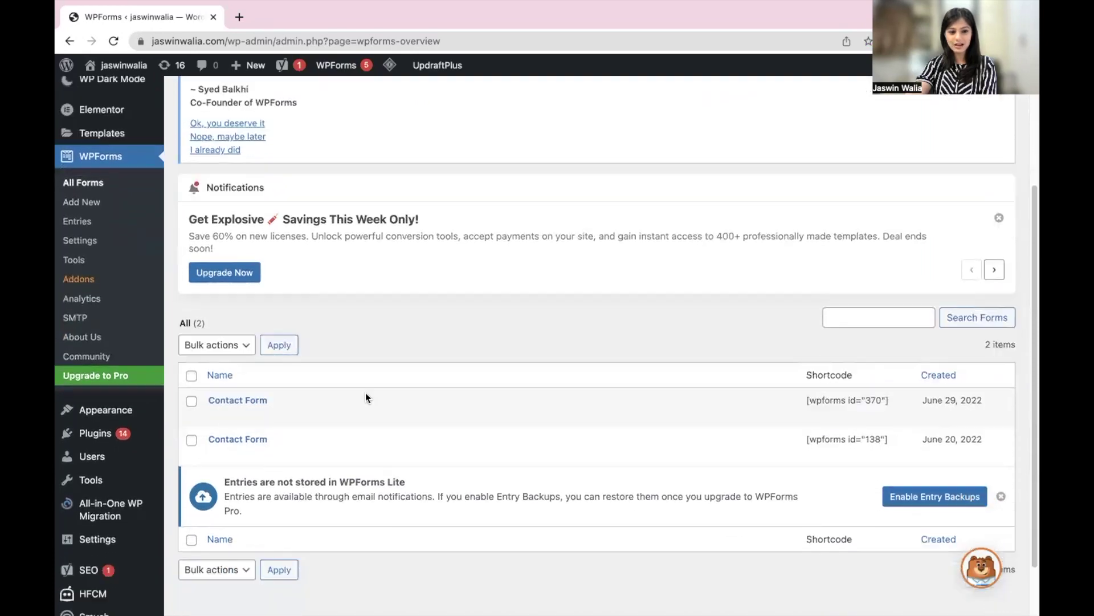
{"action": "scroll", "coordinate": [364, 397], "scroll_direction": "down", "scroll_amount": 1}
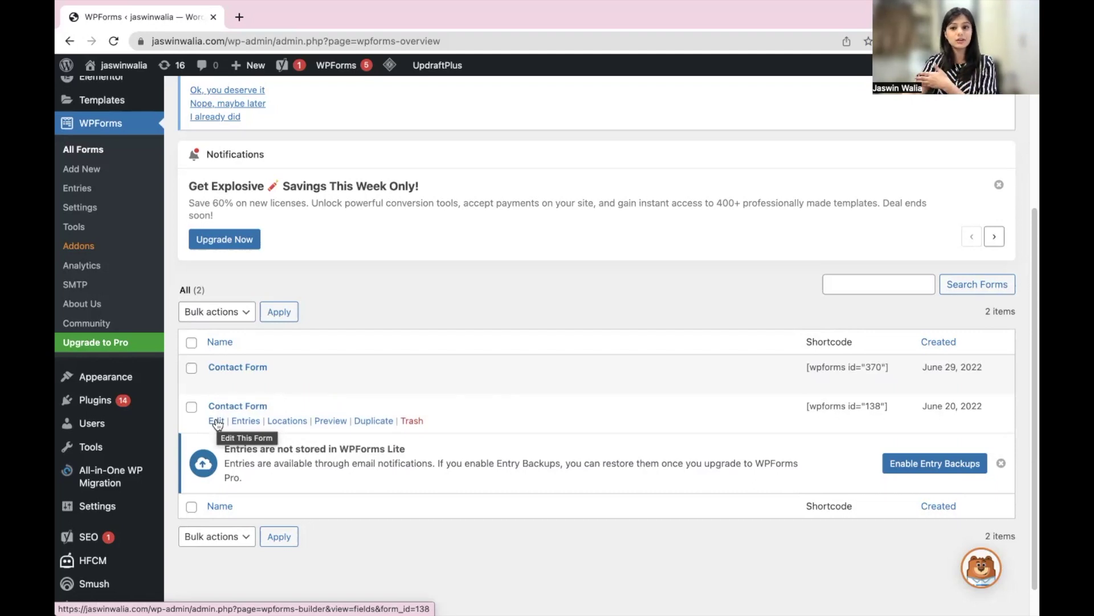
Open the Contact Form in the builder and view its General settings
{"action": "left_click", "coordinate": [216, 382]}
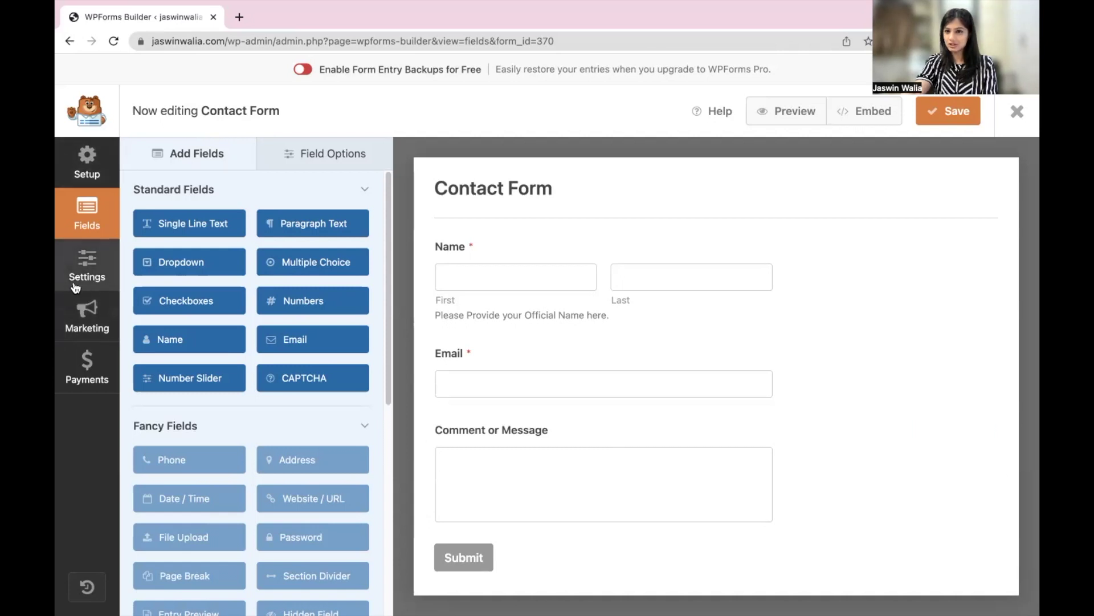
{"action": "left_click", "coordinate": [75, 287]}
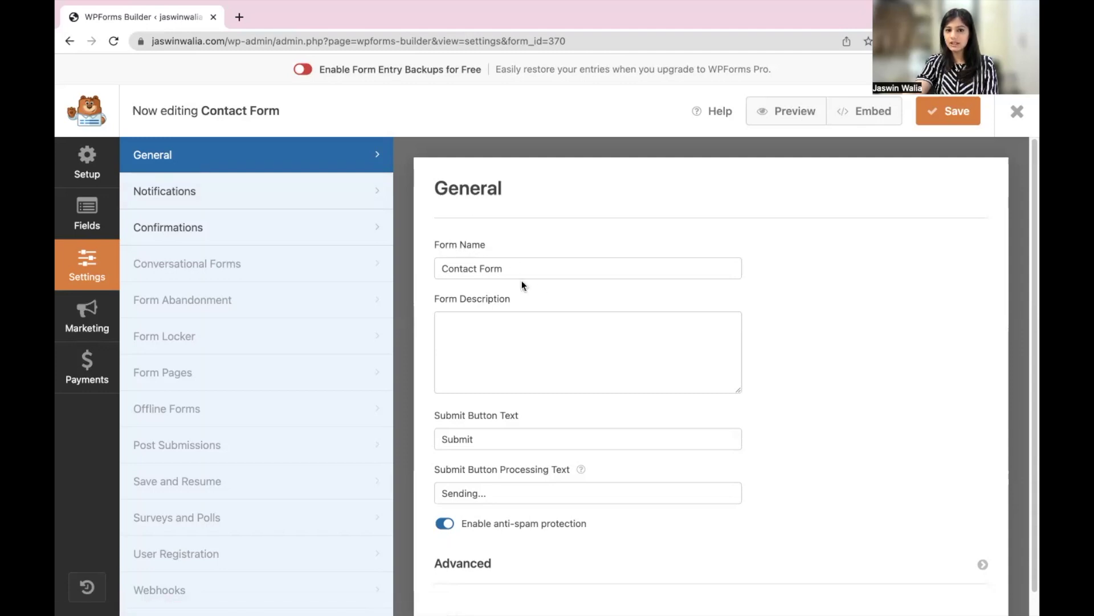
Show the Contact Form's Notifications settings with the default {admin_email} notification
{"action": "scroll", "coordinate": [524, 308], "scroll_direction": "down", "scroll_amount": 1}
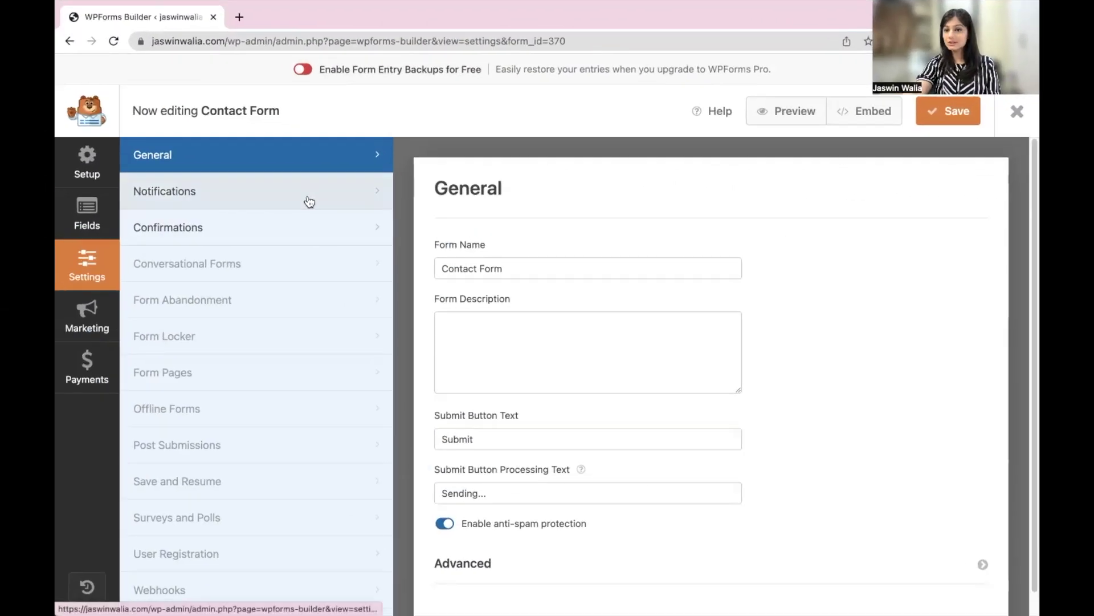
{"action": "left_click", "coordinate": [309, 202]}
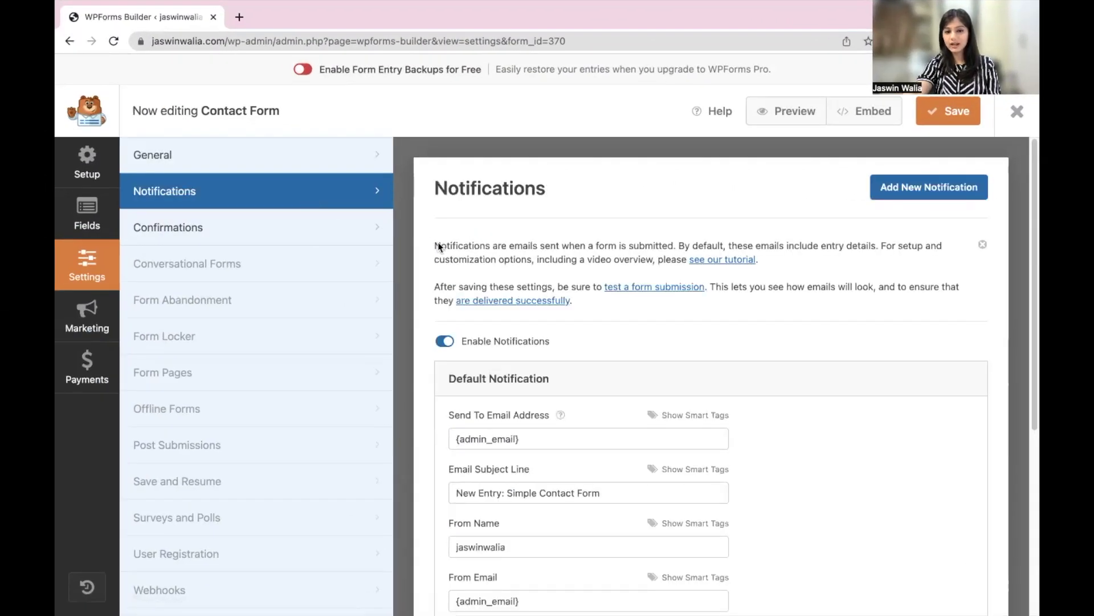
{"action": "left_click_drag", "start_coordinate": [437, 242], "coordinate": [588, 302]}
{"action": "left_click", "coordinate": [591, 302]}
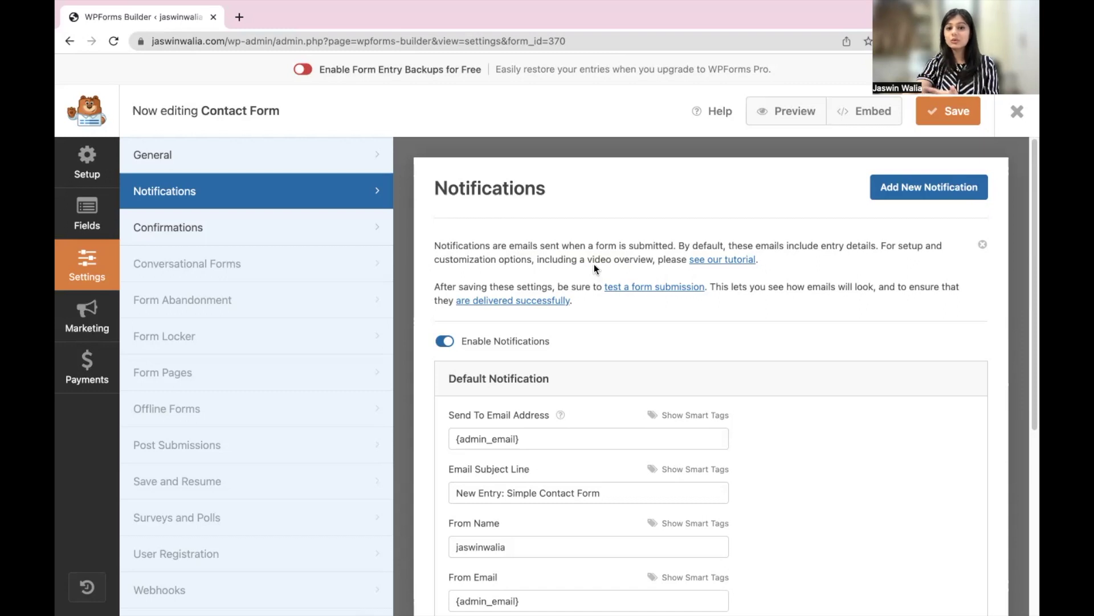
Open the notification-email tutorial in a new tab, skim it, and return to the builder
{"action": "left_click", "coordinate": [720, 264]}
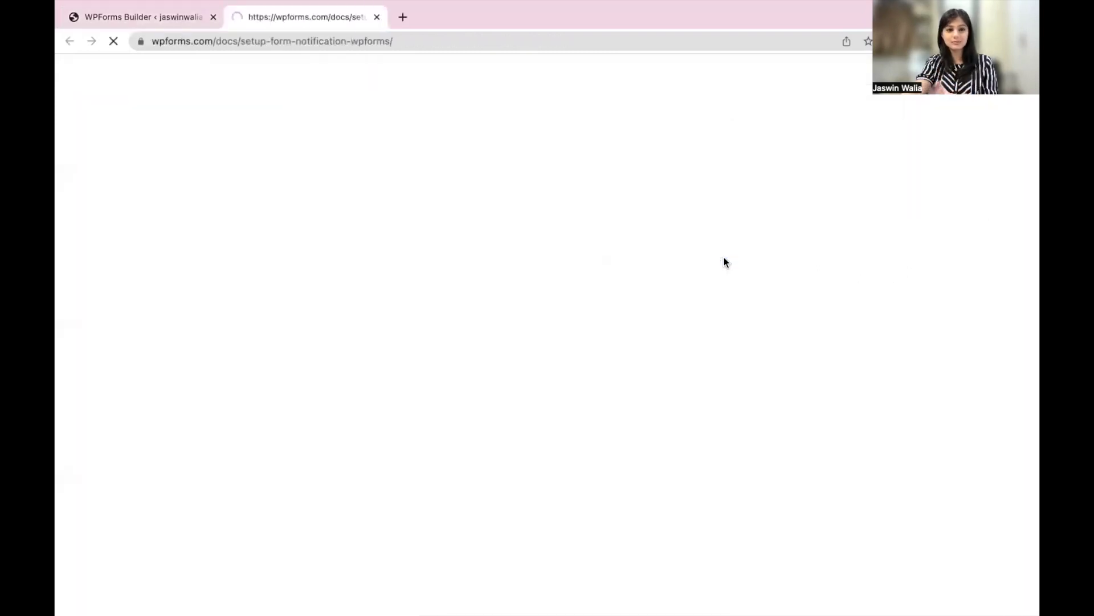
{"action": "scroll", "coordinate": [514, 296], "scroll_direction": "down", "scroll_amount": 15}
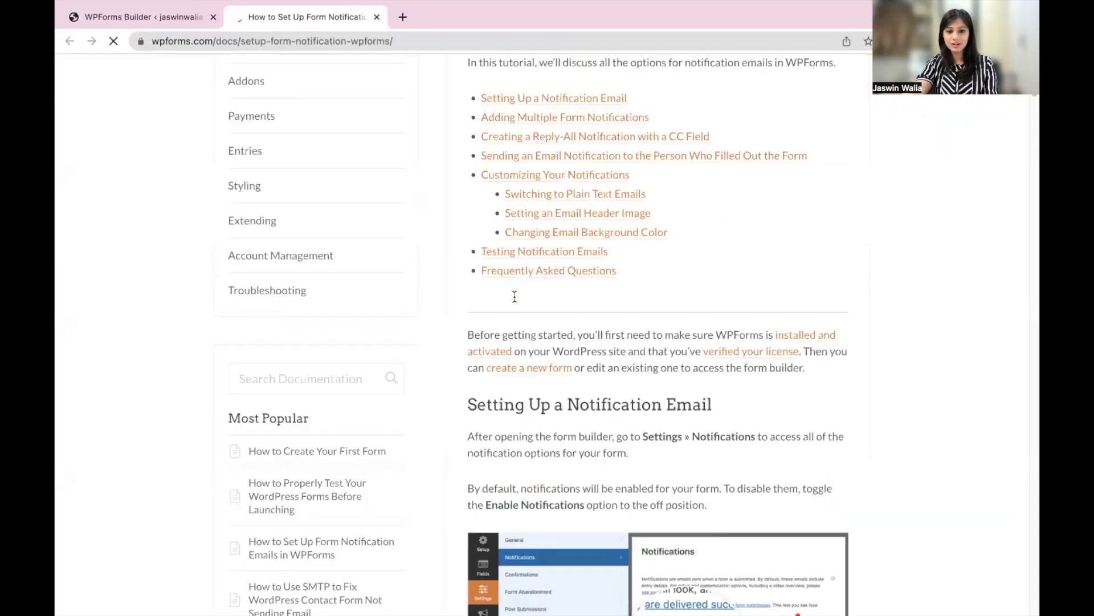
{"action": "scroll", "coordinate": [515, 295], "scroll_direction": "down", "scroll_amount": 20}
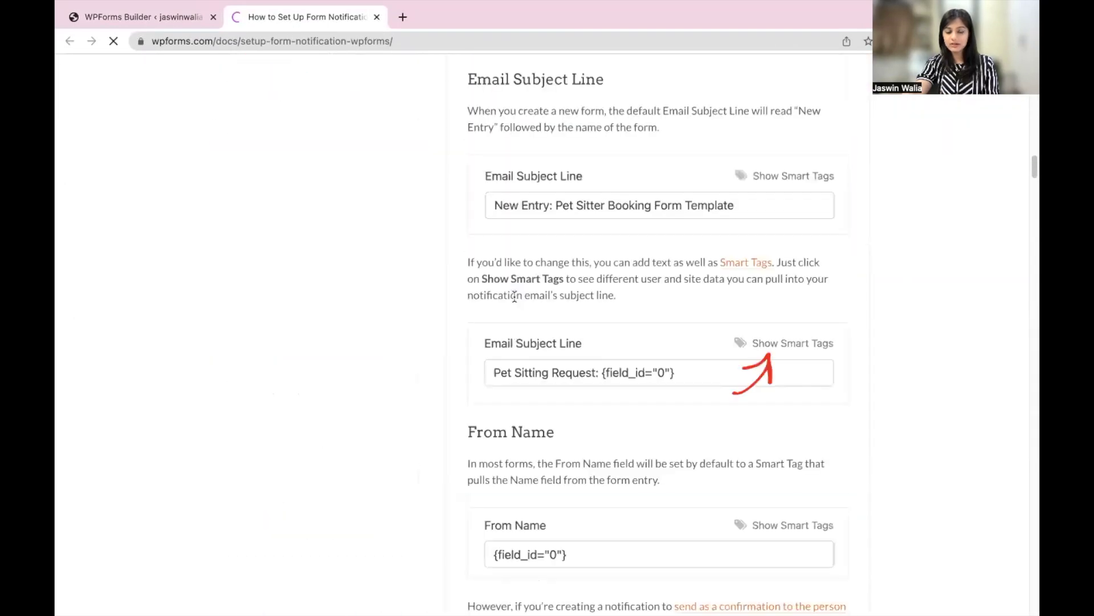
{"action": "scroll", "coordinate": [514, 295], "scroll_direction": "down", "scroll_amount": 10}
{"action": "scroll", "coordinate": [514, 296], "scroll_direction": "up", "scroll_amount": 20}
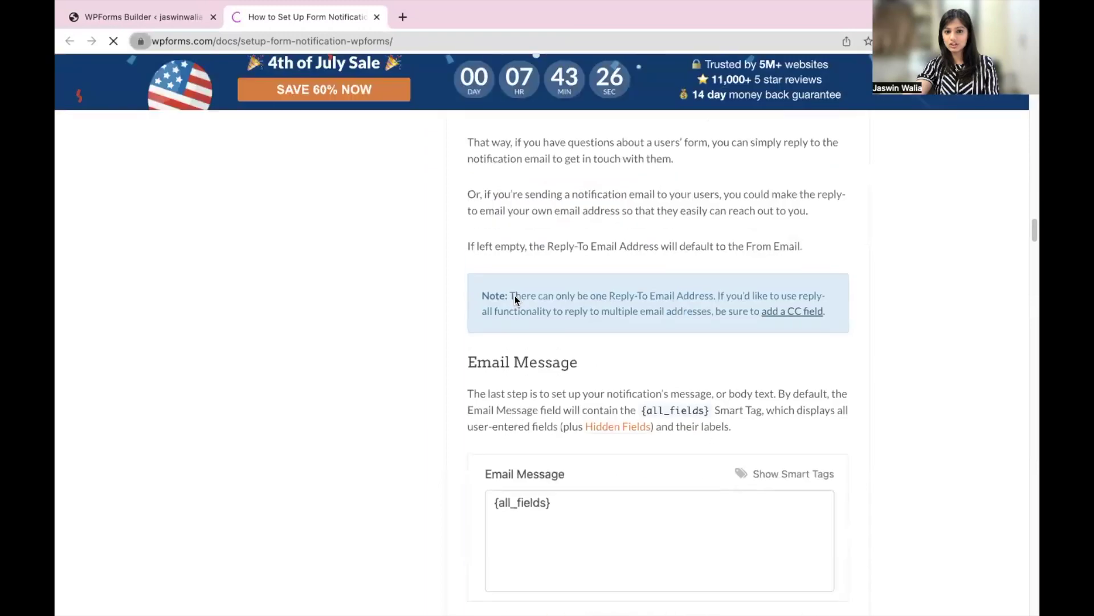
{"action": "scroll", "coordinate": [515, 295], "scroll_direction": "up", "scroll_amount": 15}
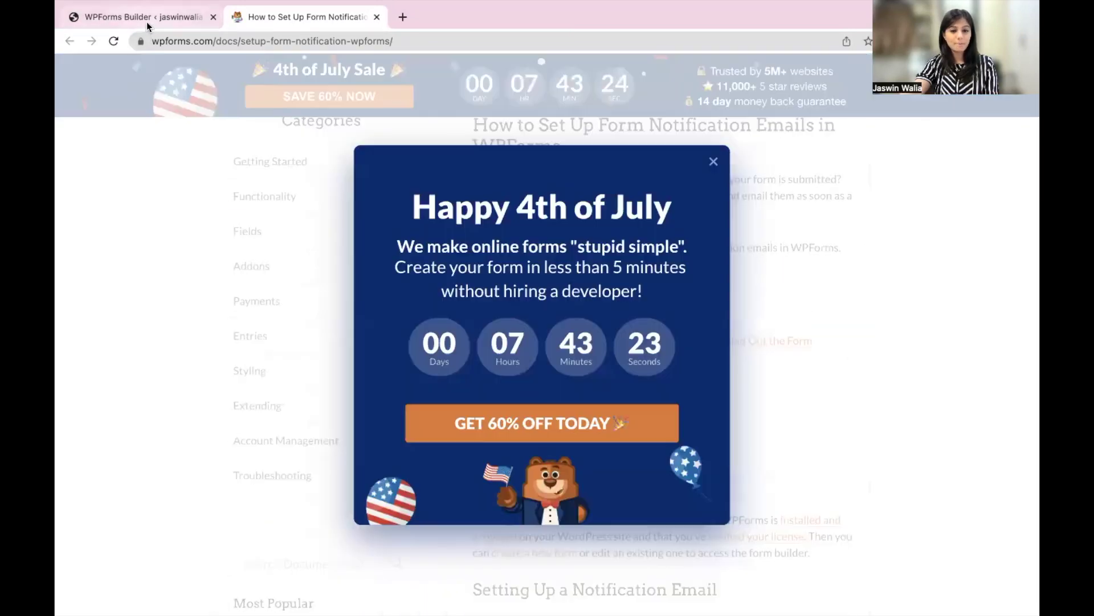
{"action": "left_click", "coordinate": [146, 21]}
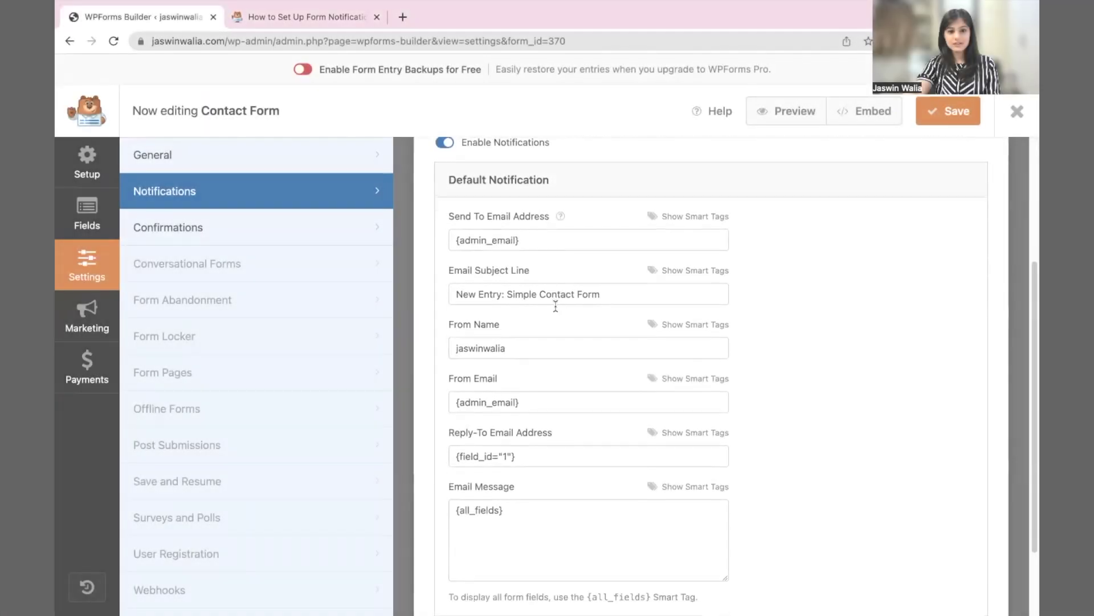
{"action": "scroll", "coordinate": [555, 307], "scroll_direction": "down", "scroll_amount": 1}
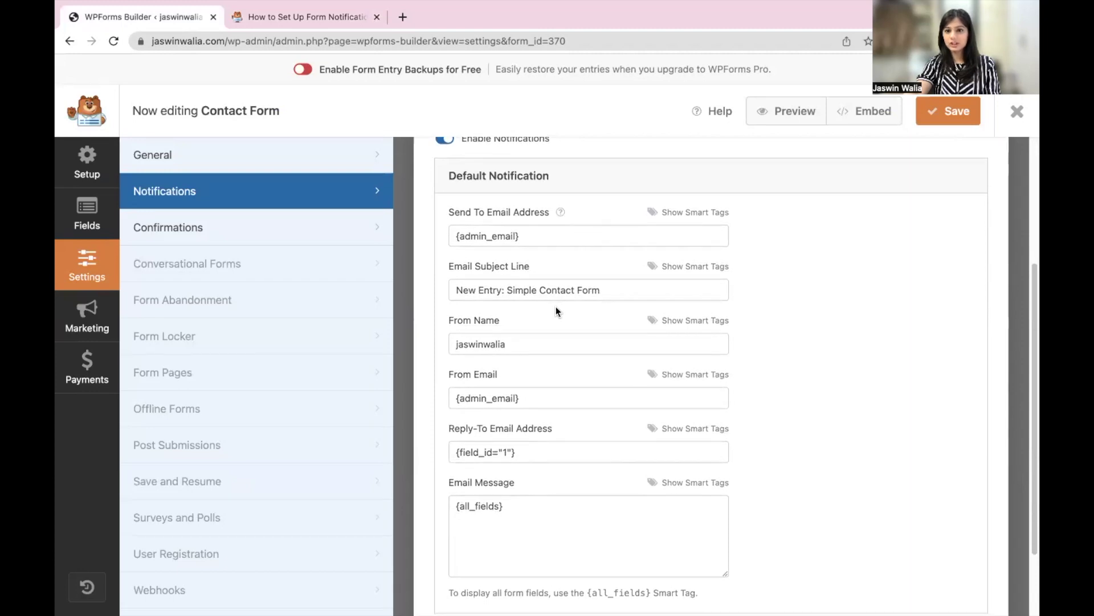
{"action": "scroll", "coordinate": [556, 308], "scroll_direction": "up", "scroll_amount": 1}
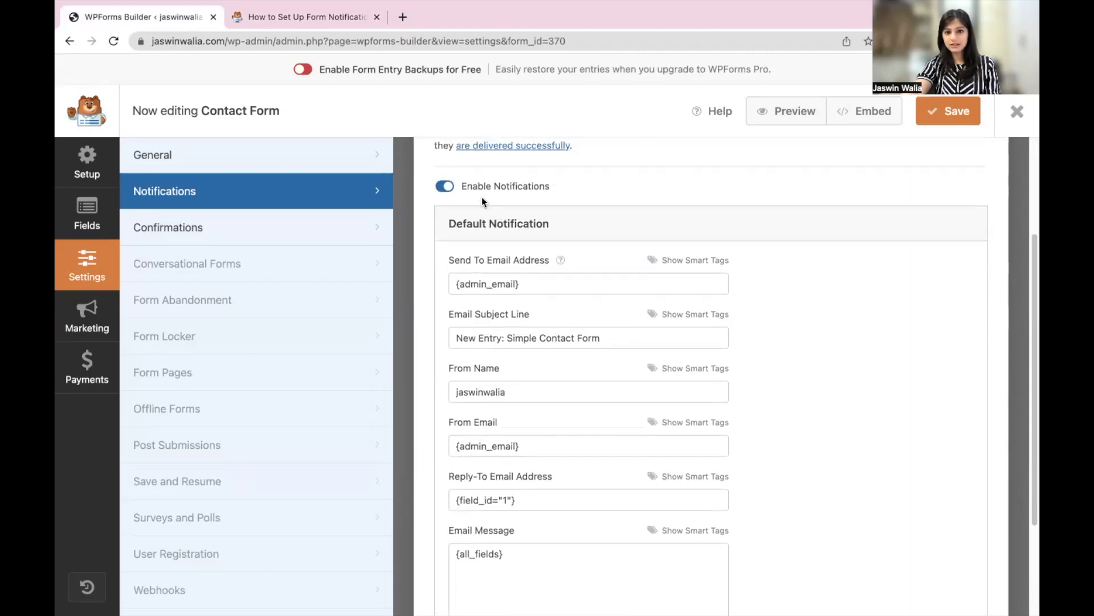
{"action": "left_click", "coordinate": [446, 190]}
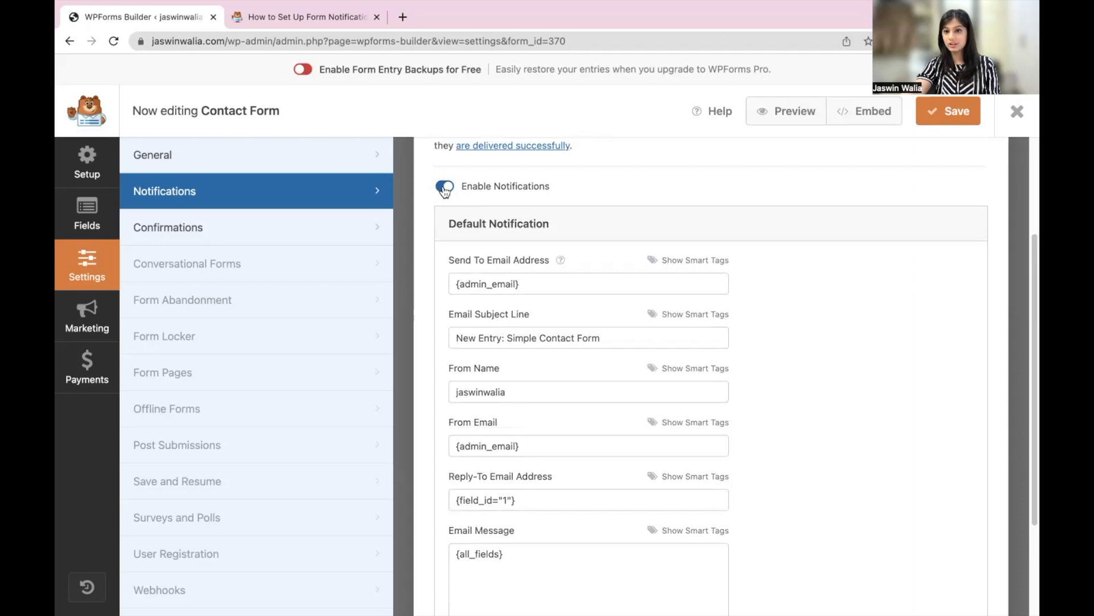
{"action": "left_click", "coordinate": [450, 190]}
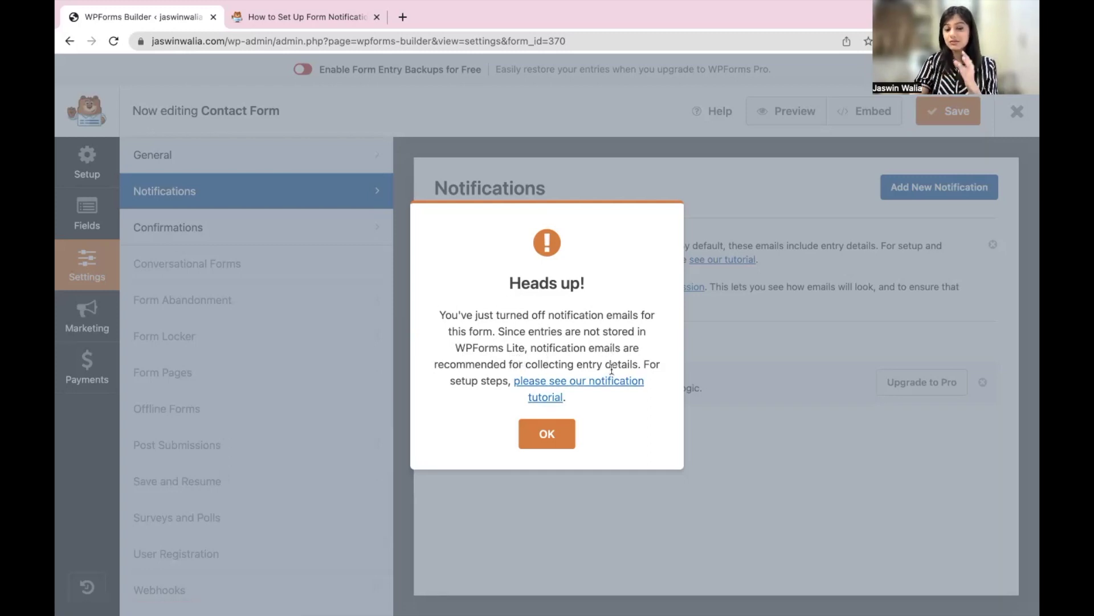
{"action": "left_click", "coordinate": [561, 432]}
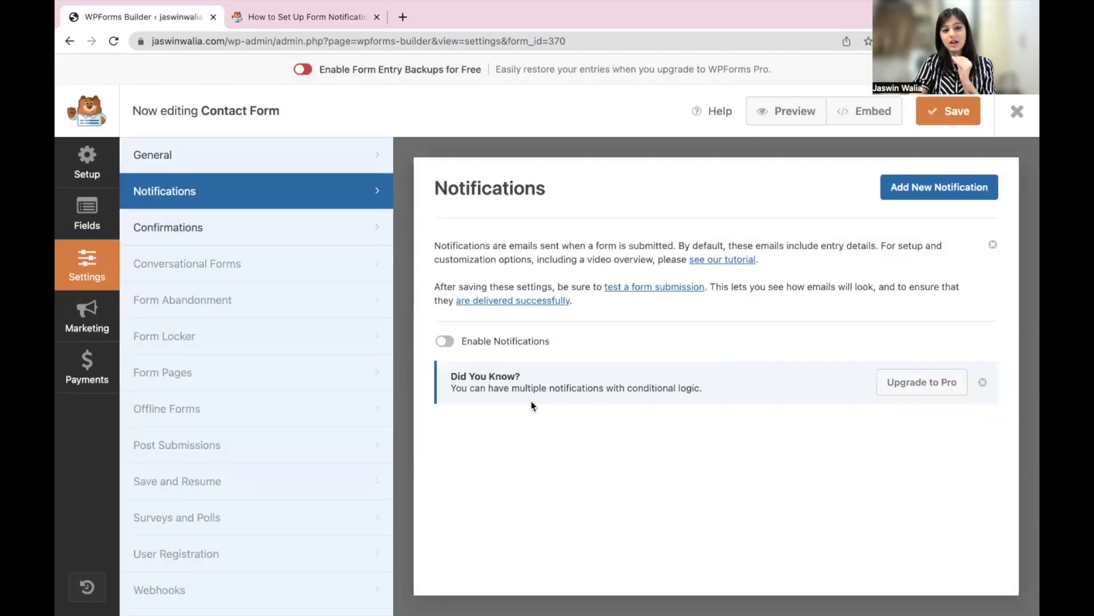
{"action": "left_click", "coordinate": [446, 345]}
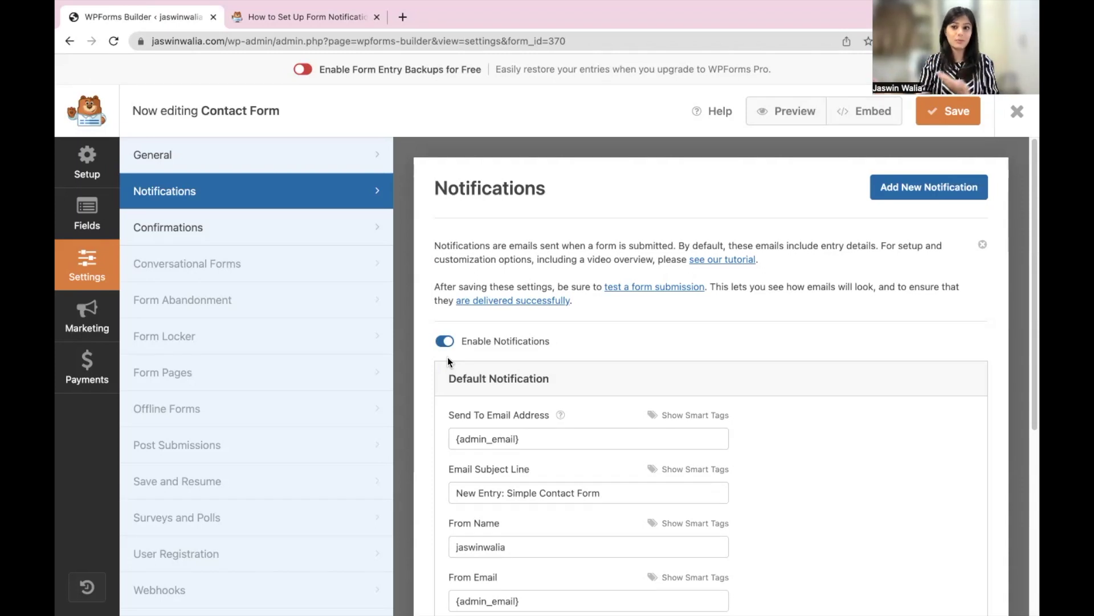
{"action": "scroll", "coordinate": [476, 358], "scroll_direction": "down", "scroll_amount": 3}
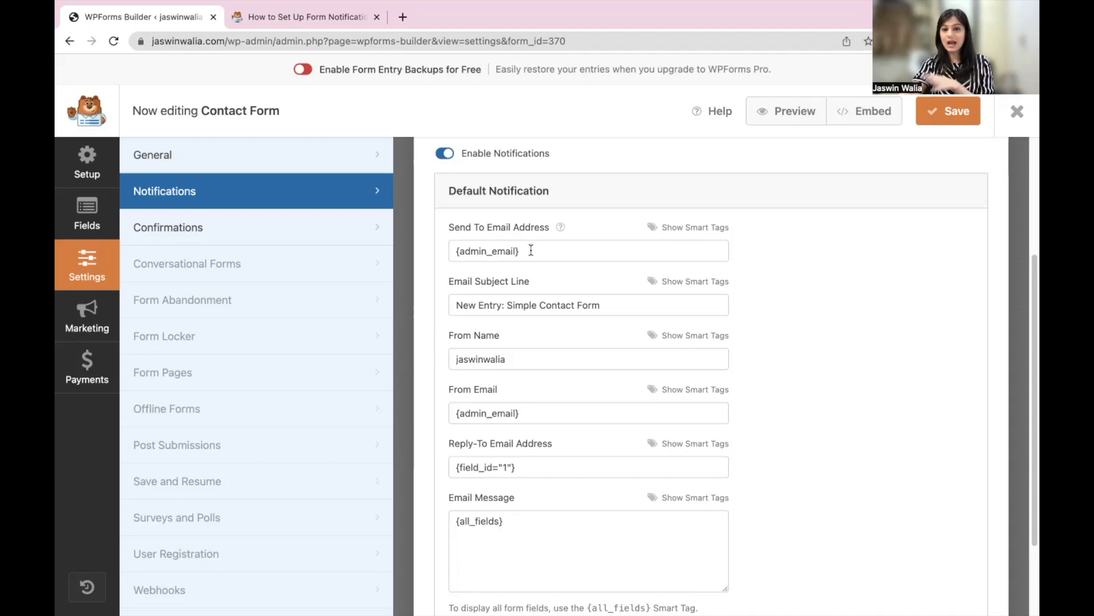
{"action": "left_click", "coordinate": [531, 250]}
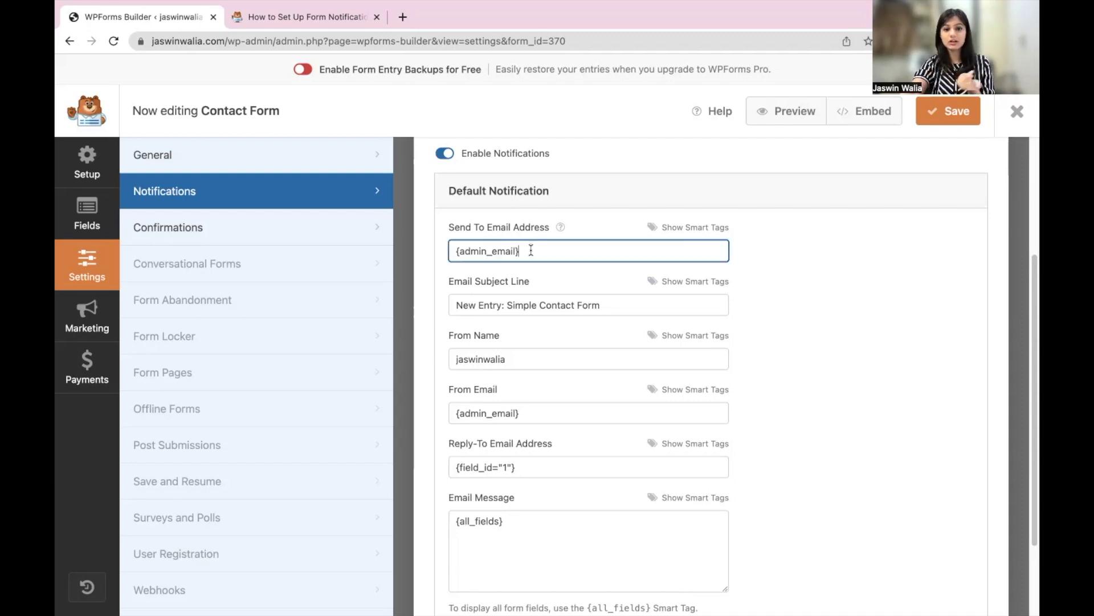
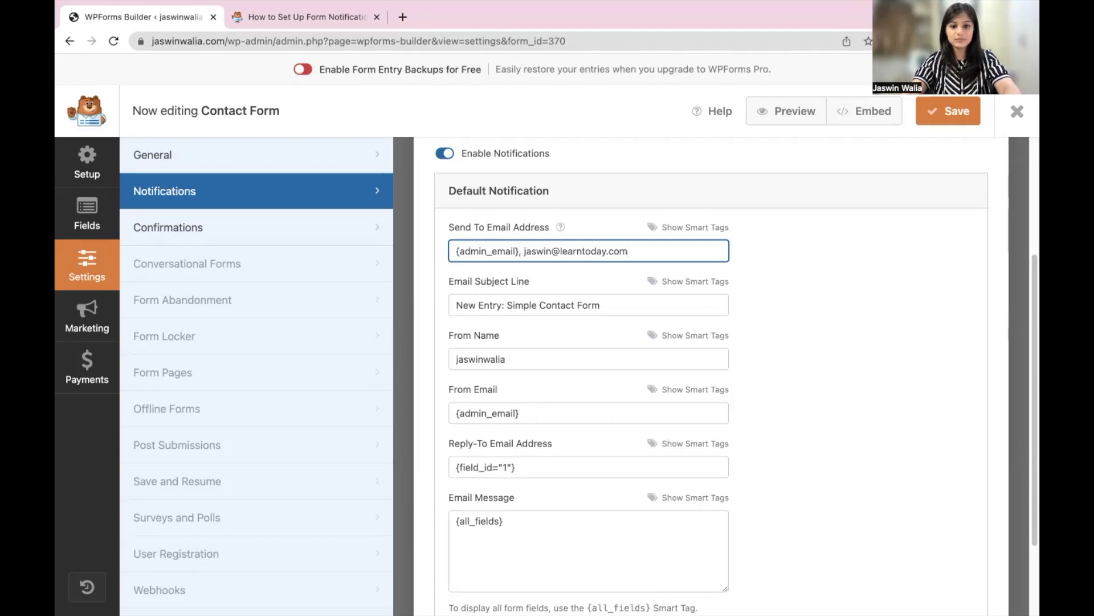
Add a second recipient's email address after {admin_email}, comma-separated, in Send To Email Address
{"action": "left_click", "coordinate": [621, 309]}
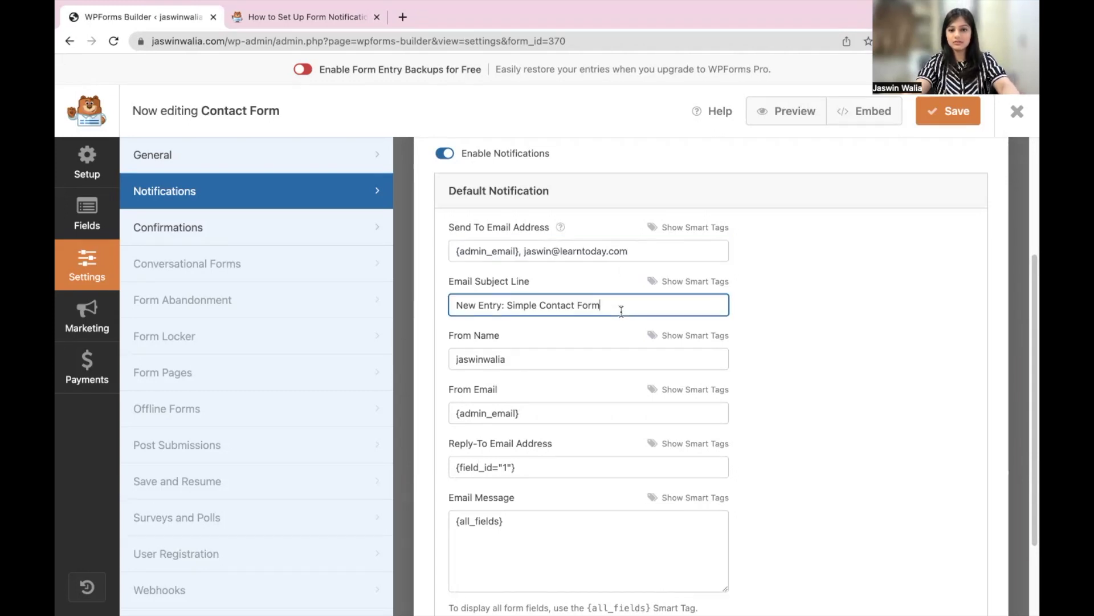
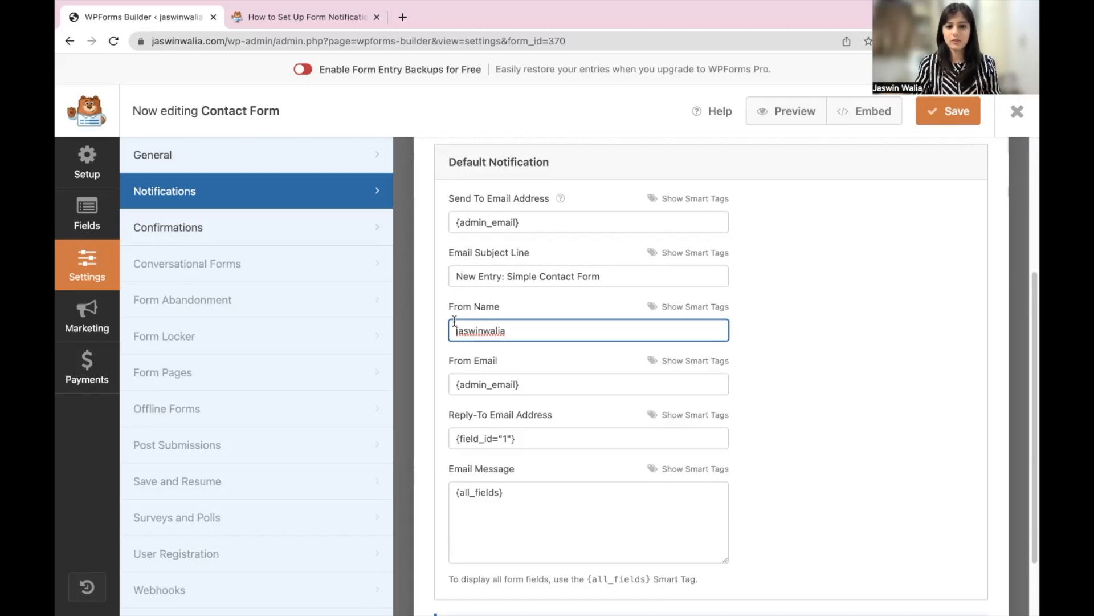
Show the smart tags available for the notification's From Name
{"action": "left_click", "coordinate": [704, 309]}
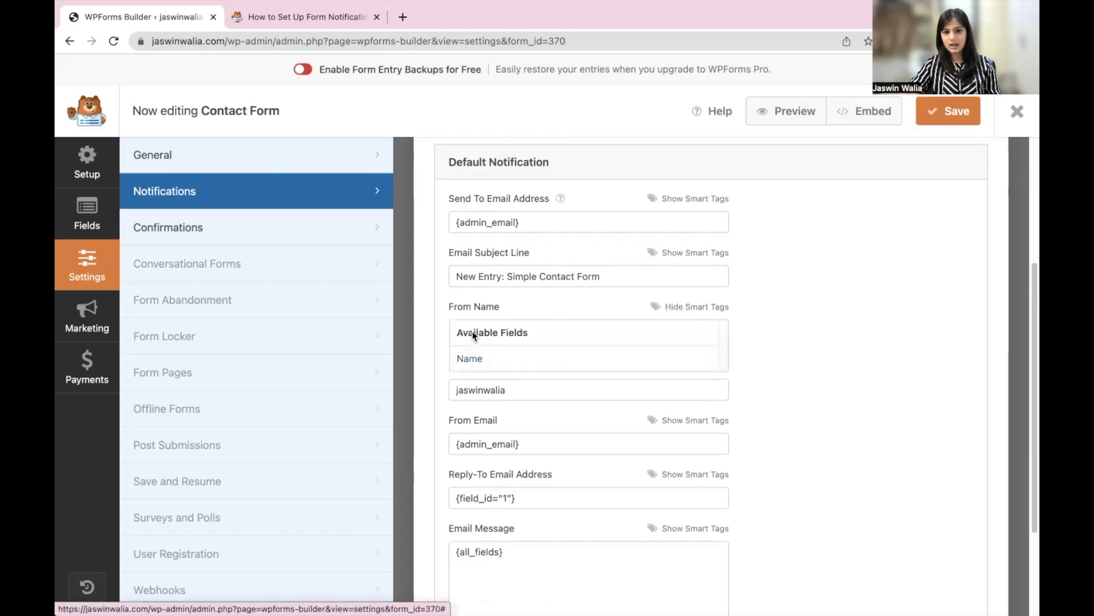
Insert the Name field tag {field_id="0"} into From Name, confirming the Name field's ID is #0
{"action": "left_click", "coordinate": [478, 360]}
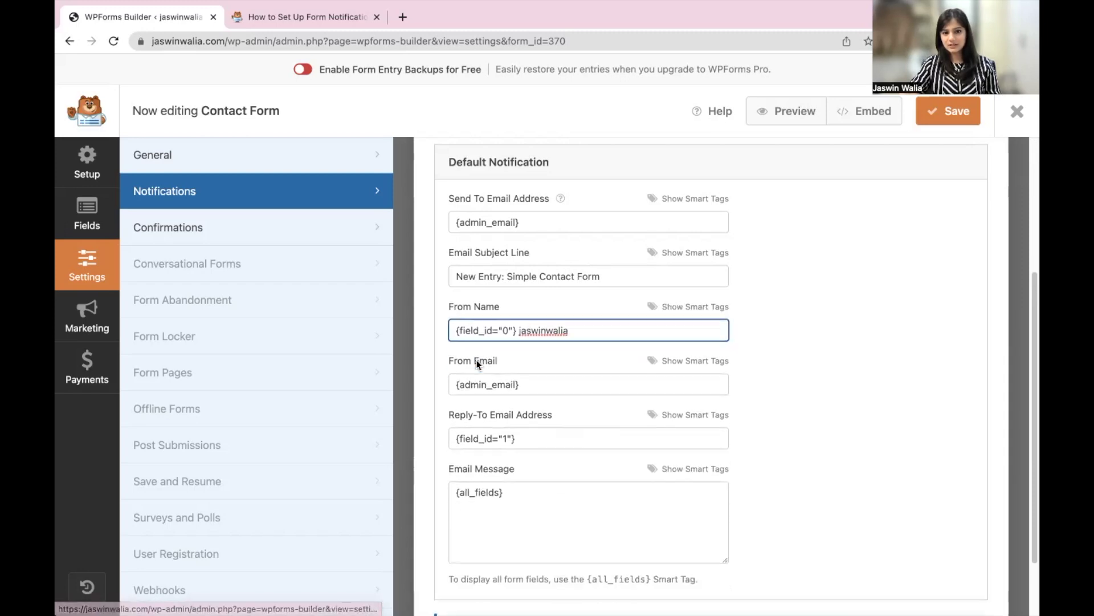
{"action": "left_click_drag", "start_coordinate": [454, 332], "coordinate": [516, 332]}
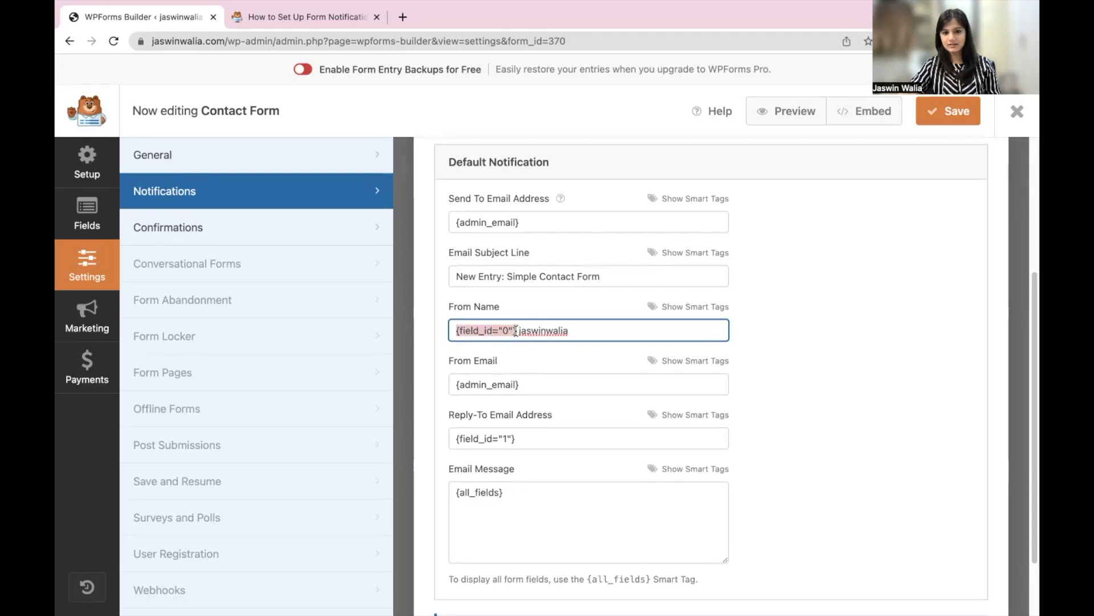
{"action": "left_click", "coordinate": [91, 223]}
{"action": "left_click", "coordinate": [458, 249]}
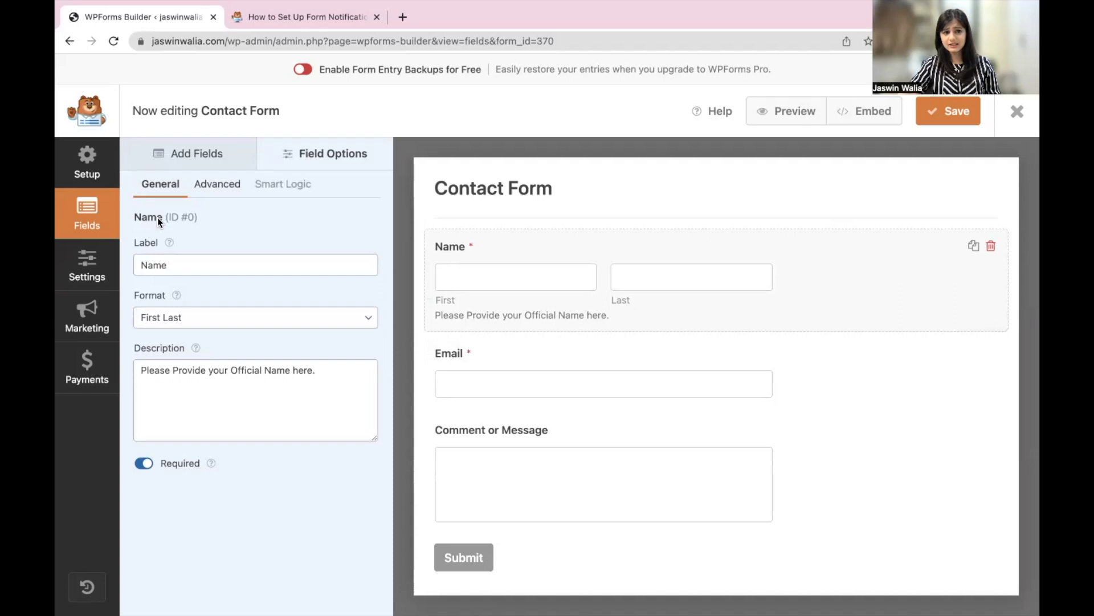
{"action": "left_click", "coordinate": [96, 252]}
{"action": "left_click_drag", "start_coordinate": [455, 331], "coordinate": [517, 330]}
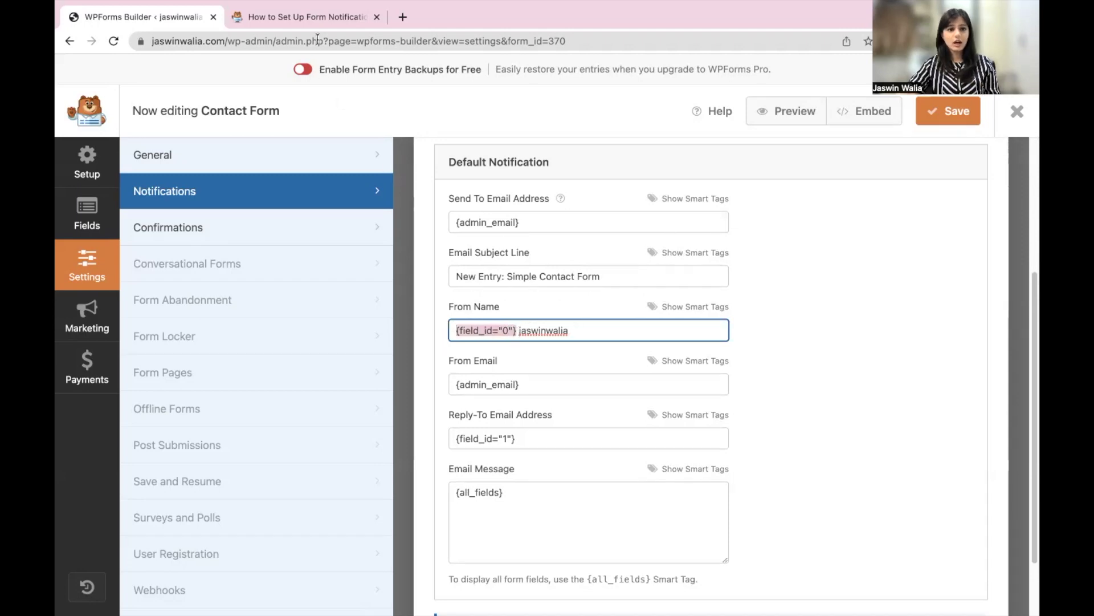
{"action": "left_click", "coordinate": [302, 17]}
{"action": "scroll", "coordinate": [489, 411], "scroll_direction": "down", "scroll_amount": 1}
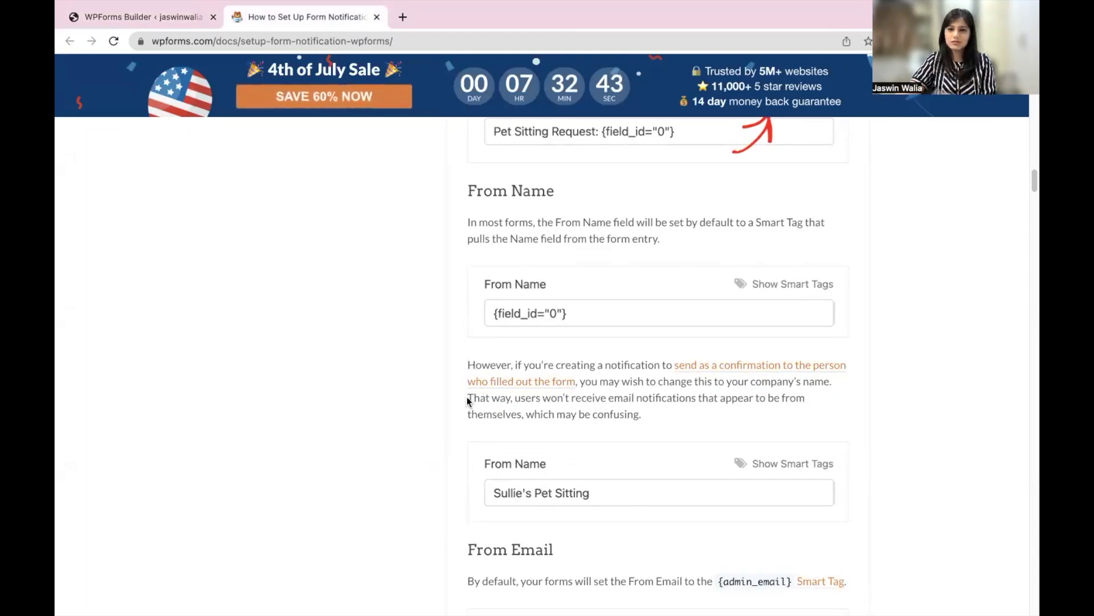
{"action": "left_click", "coordinate": [114, 16]}
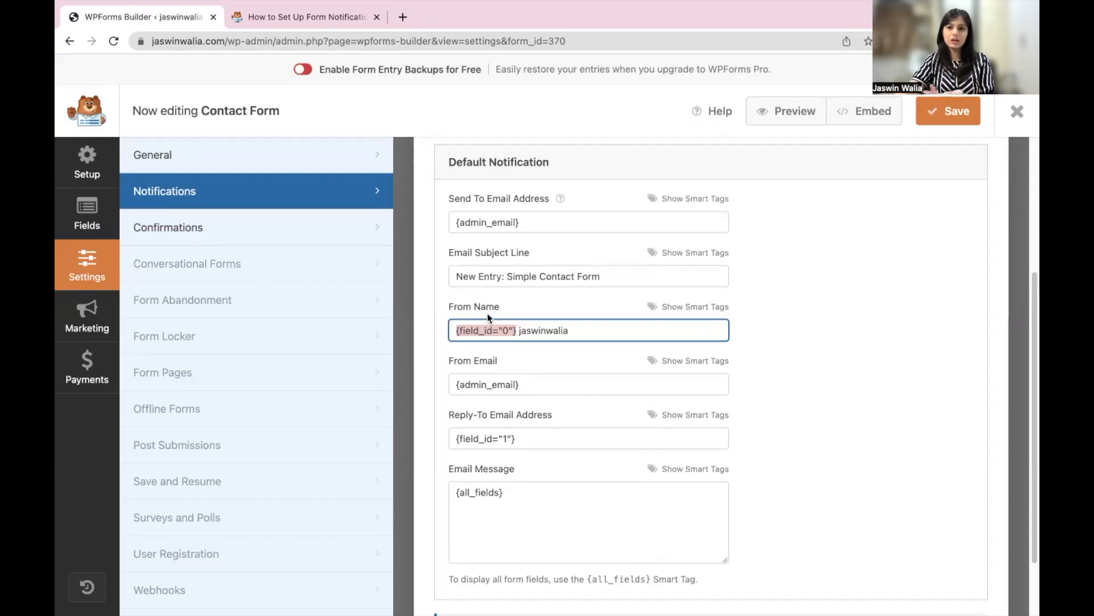
{"action": "left_click", "coordinate": [519, 331]}
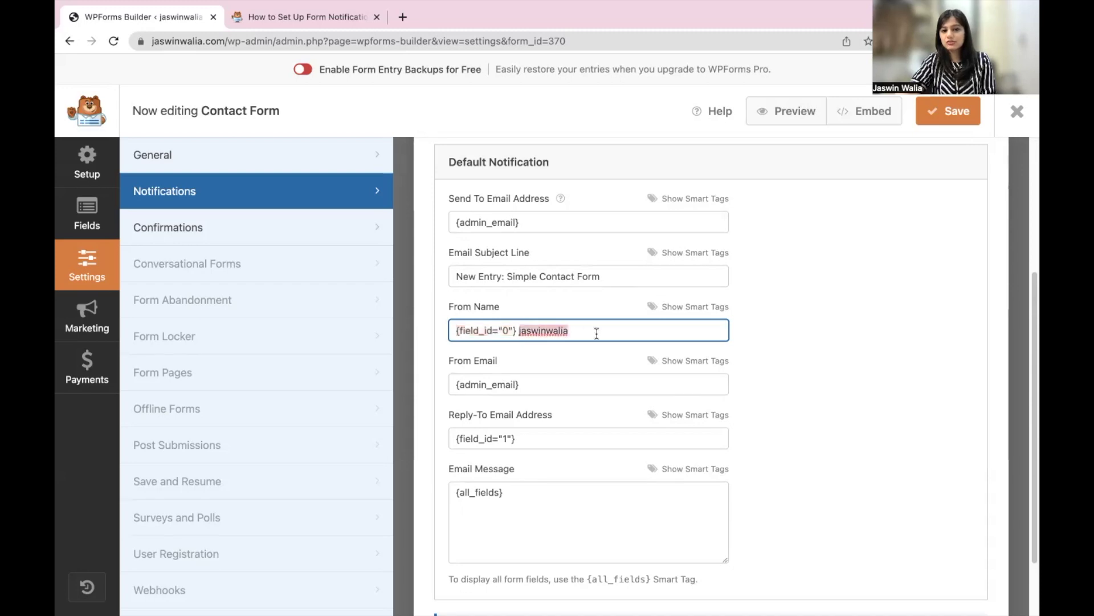
{"action": "left_click_drag", "start_coordinate": [516, 331], "coordinate": [456, 331]}
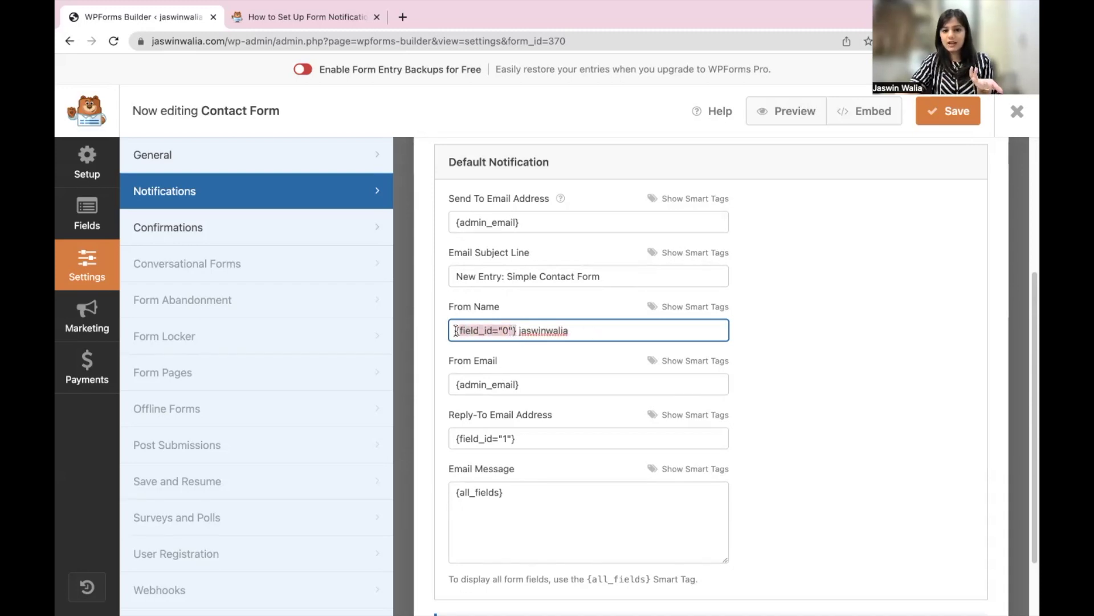
{"action": "left_click", "coordinate": [590, 330]}
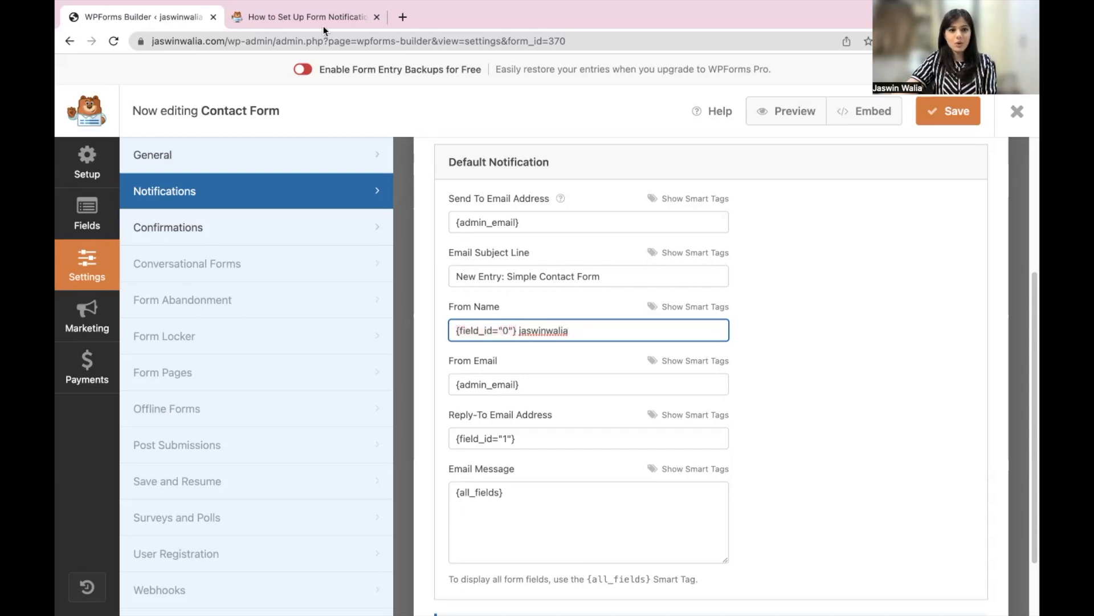
{"action": "left_click", "coordinate": [324, 23]}
{"action": "left_click_drag", "start_coordinate": [464, 368], "coordinate": [830, 383]}
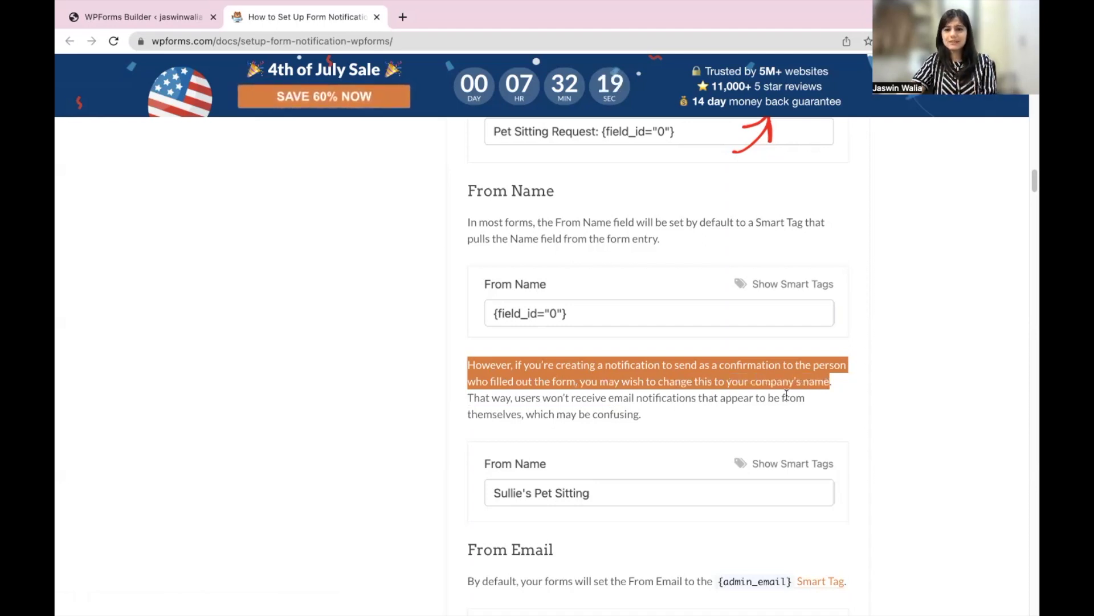
{"action": "left_click", "coordinate": [562, 402]}
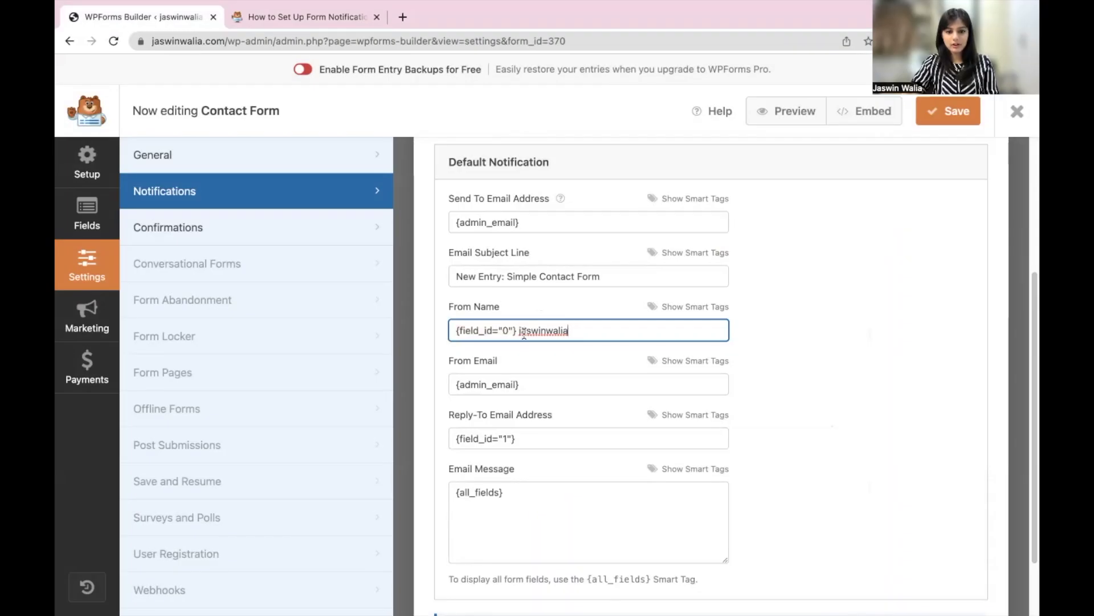
Delete the {field_id="0"} tag so From Name holds only the site name
{"action": "left_click_drag", "start_coordinate": [517, 332], "coordinate": [424, 332]}
{"action": "key", "text": "BackSpace"}
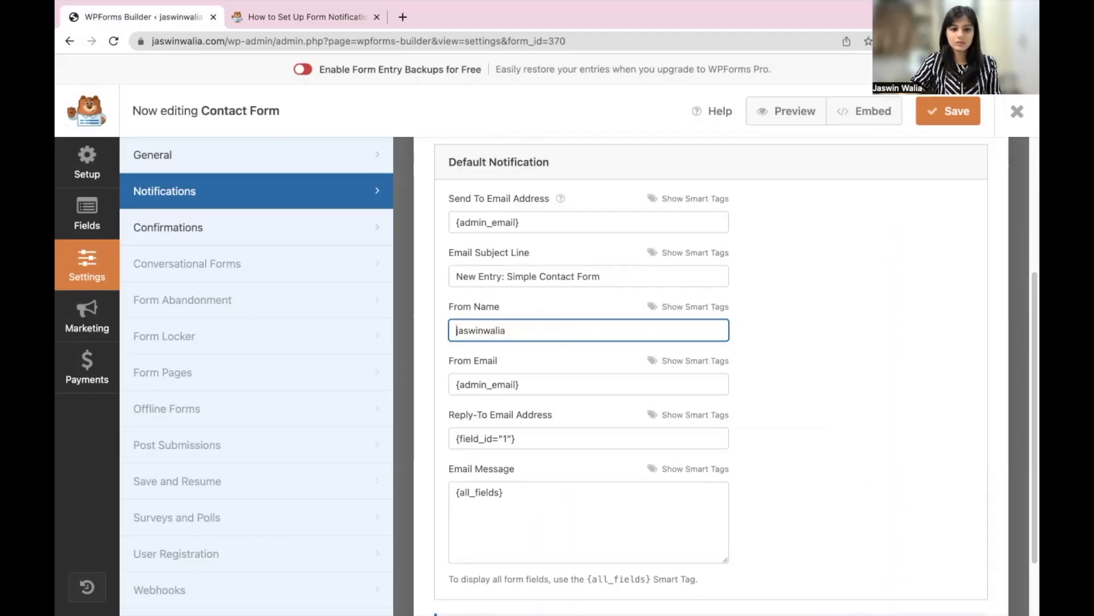
{"action": "left_click", "coordinate": [403, 394]}
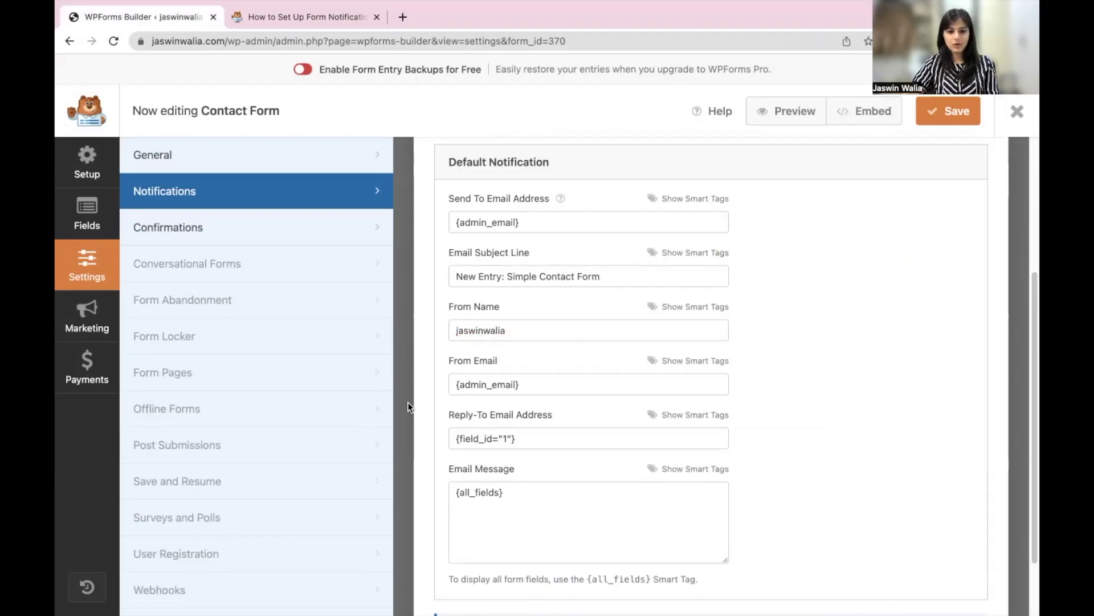
{"action": "scroll", "coordinate": [408, 403], "scroll_direction": "down", "scroll_amount": 2}
{"action": "scroll", "coordinate": [406, 395], "scroll_direction": "up", "scroll_amount": 1}
{"action": "left_click", "coordinate": [463, 302]}
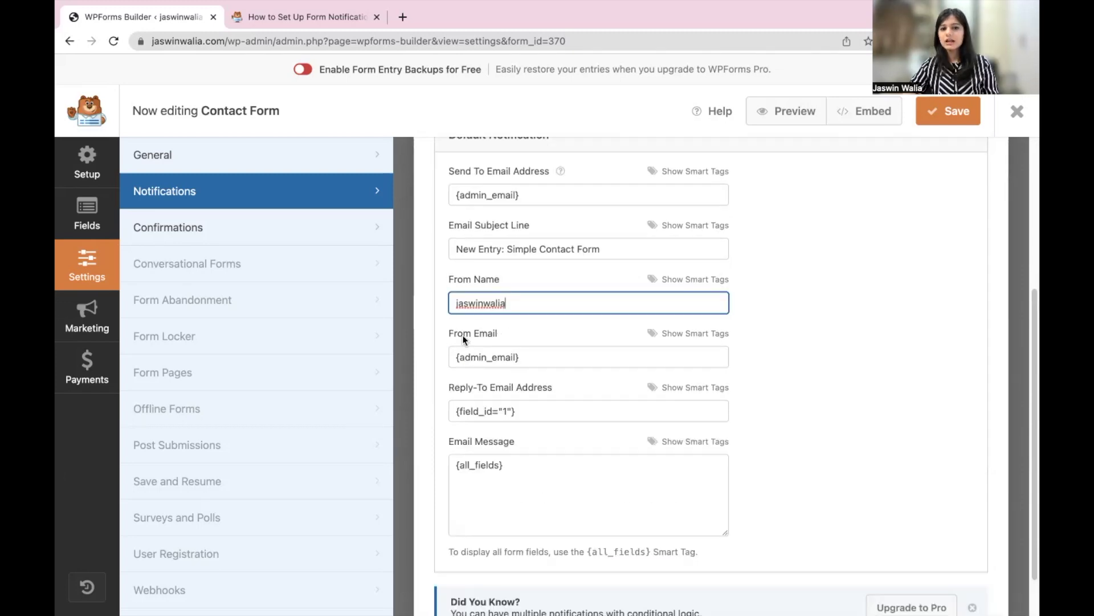
Move on past From Email and return to the form's field layout
{"action": "left_click", "coordinate": [538, 360]}
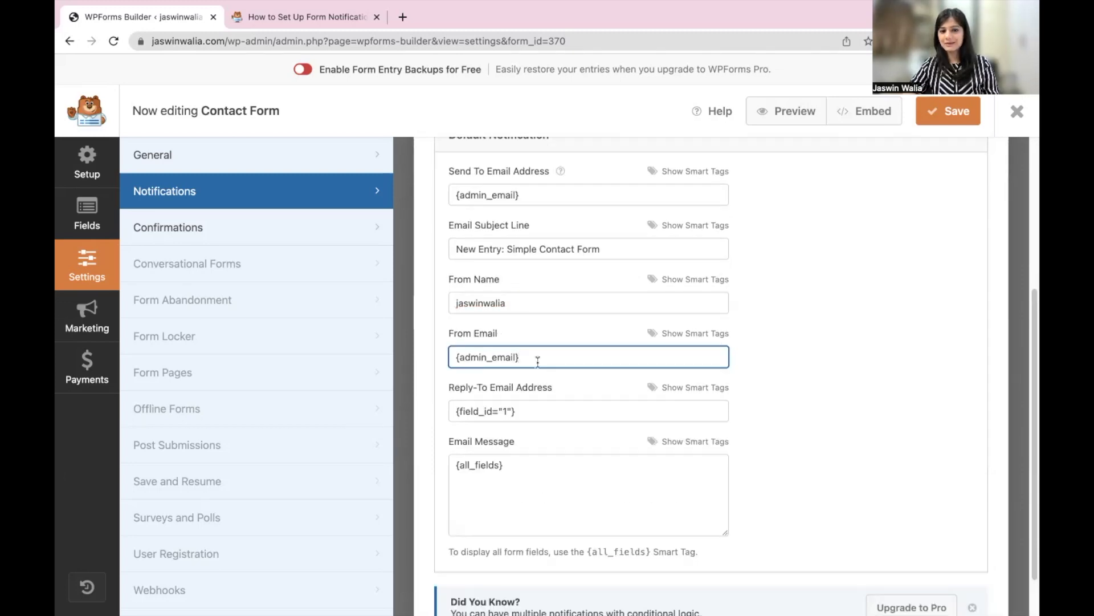
{"action": "scroll", "coordinate": [483, 393], "scroll_direction": "down", "scroll_amount": 1}
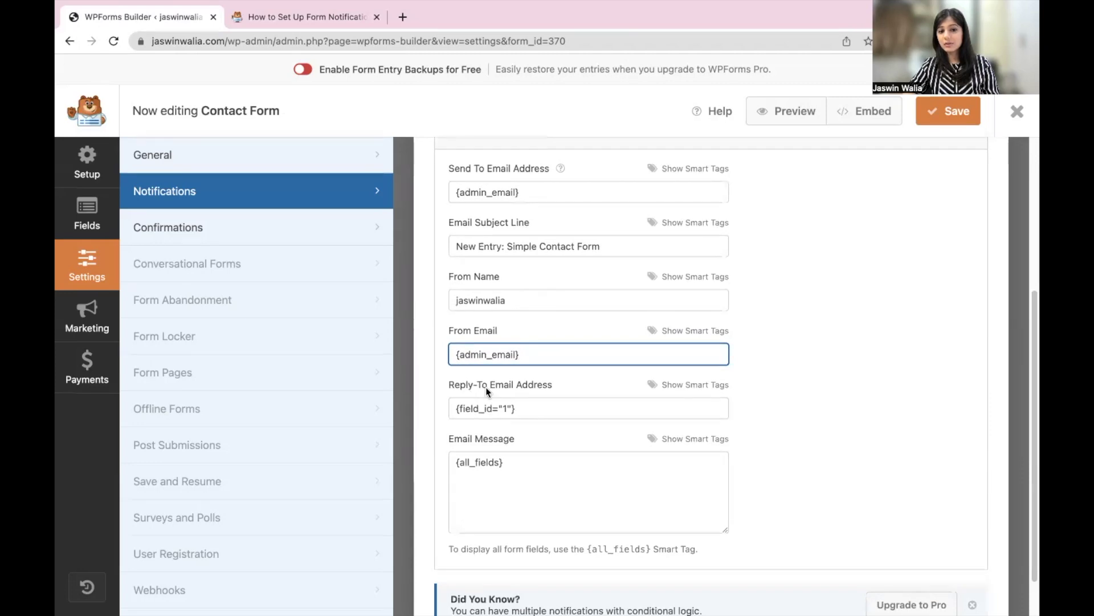
{"action": "scroll", "coordinate": [485, 388], "scroll_direction": "down", "scroll_amount": 1}
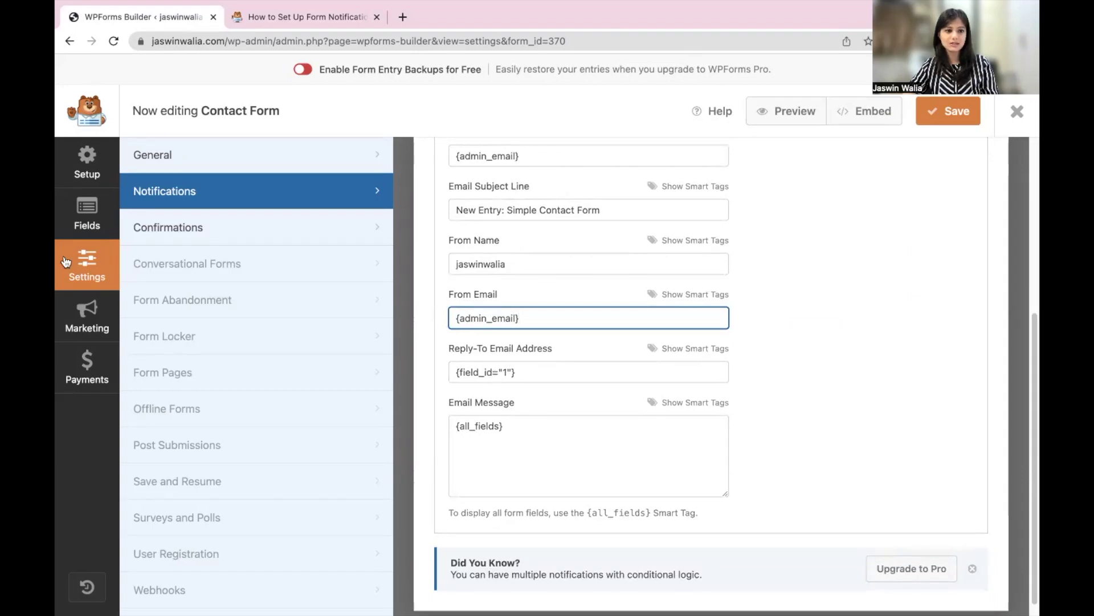
{"action": "left_click", "coordinate": [86, 214]}
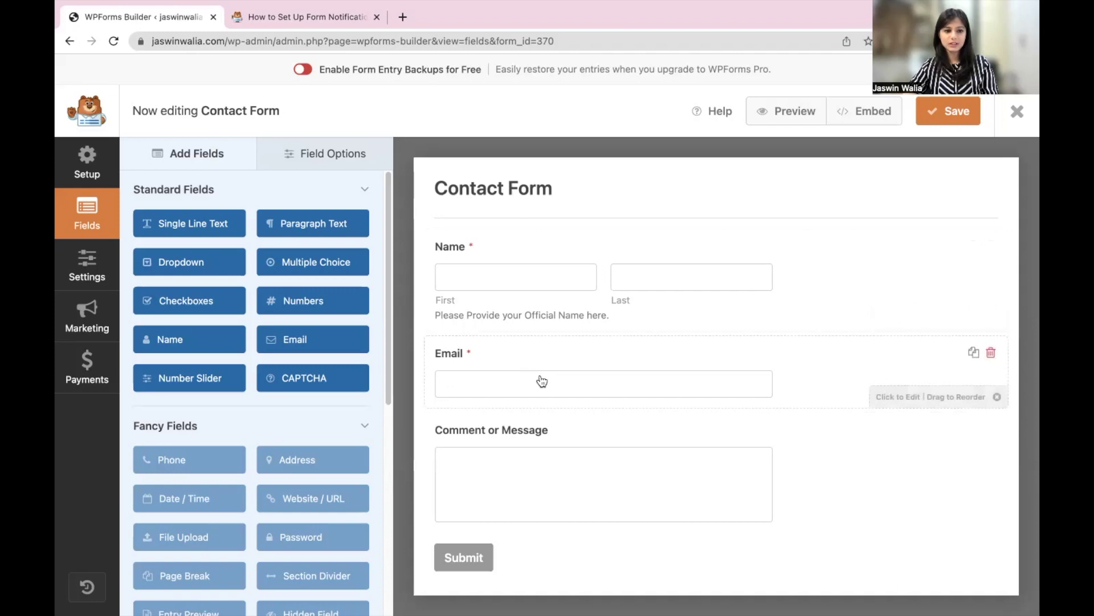
{"action": "left_click", "coordinate": [87, 267]}
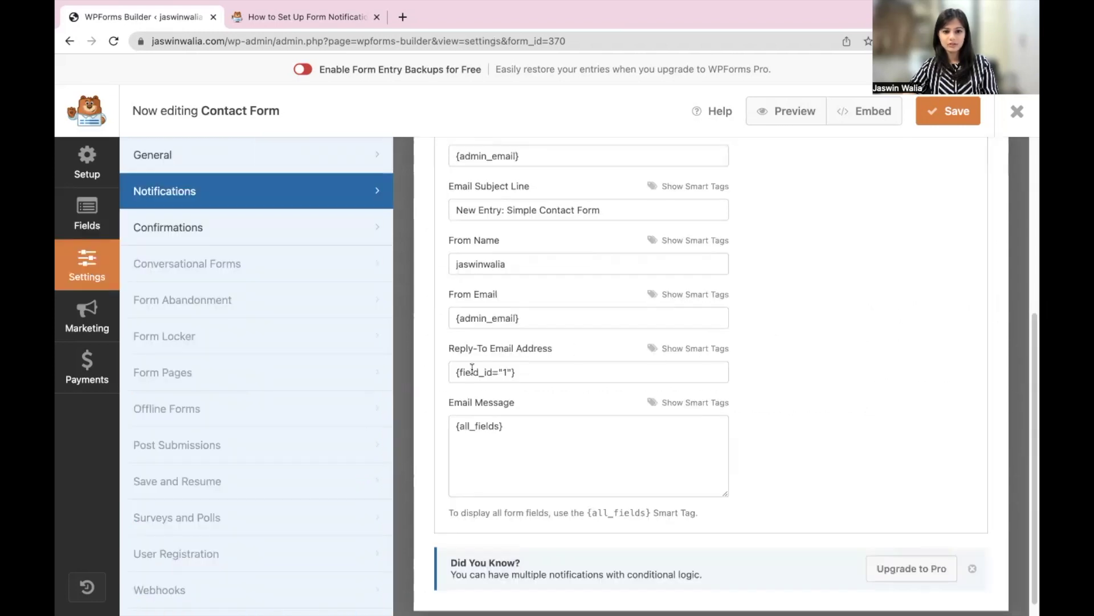
{"action": "left_click", "coordinate": [533, 373]}
{"action": "key", "text": "super+a"}
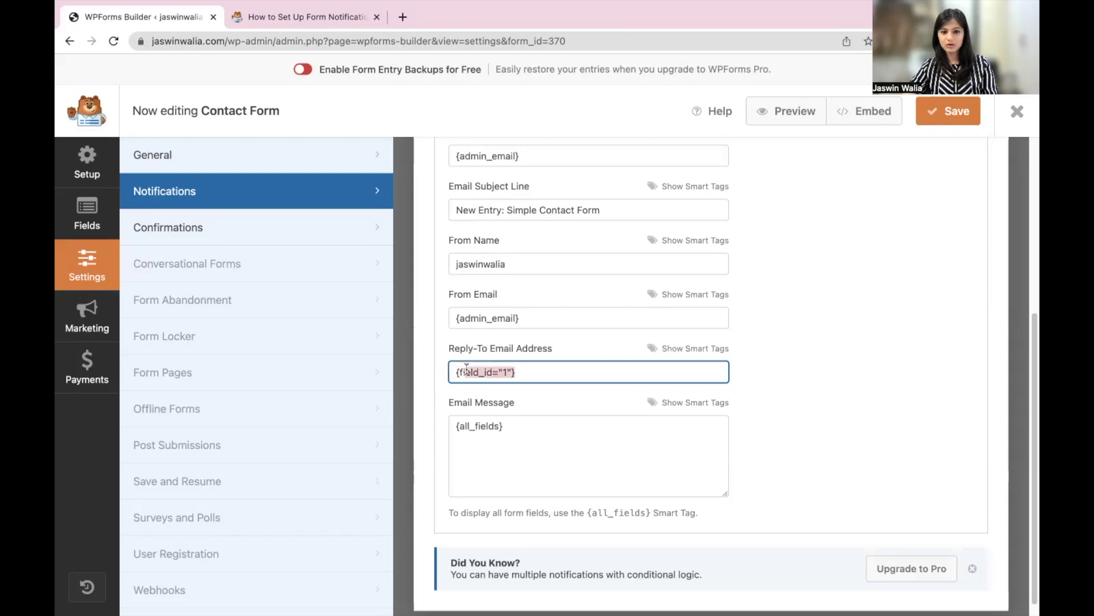
{"action": "left_click", "coordinate": [454, 371]}
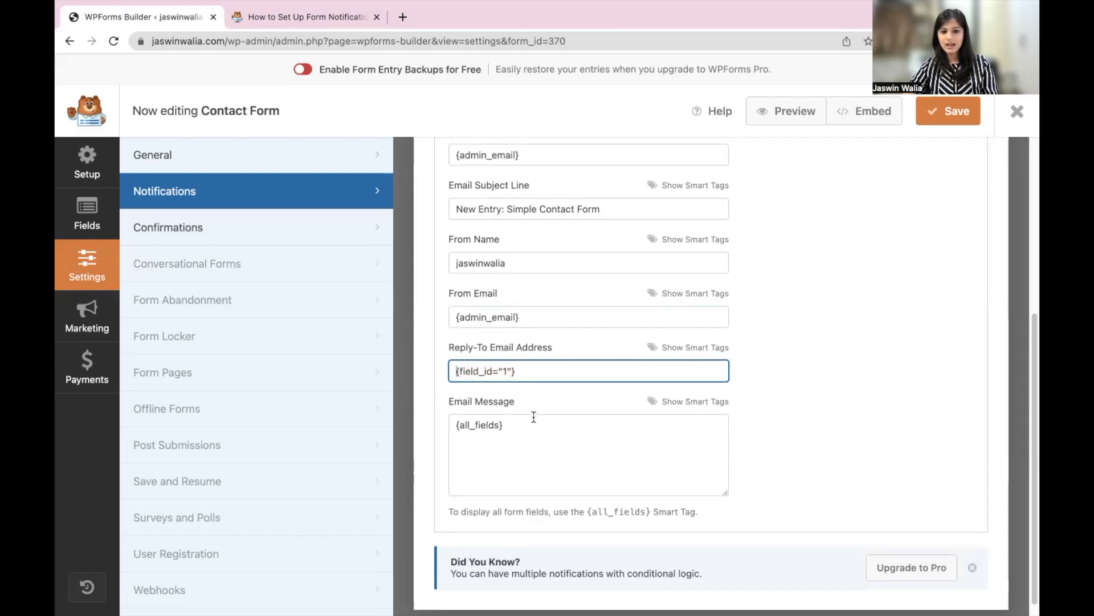
{"action": "scroll", "coordinate": [533, 418], "scroll_direction": "down", "scroll_amount": 1}
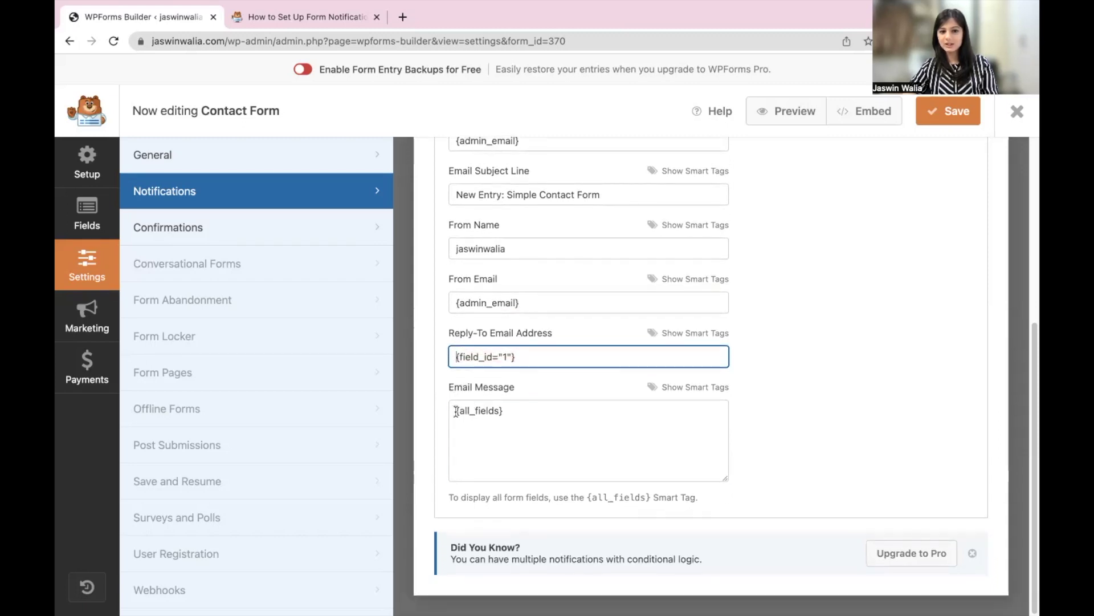
{"action": "left_click_drag", "start_coordinate": [456, 410], "coordinate": [531, 410]}
{"action": "left_click", "coordinate": [540, 420]}
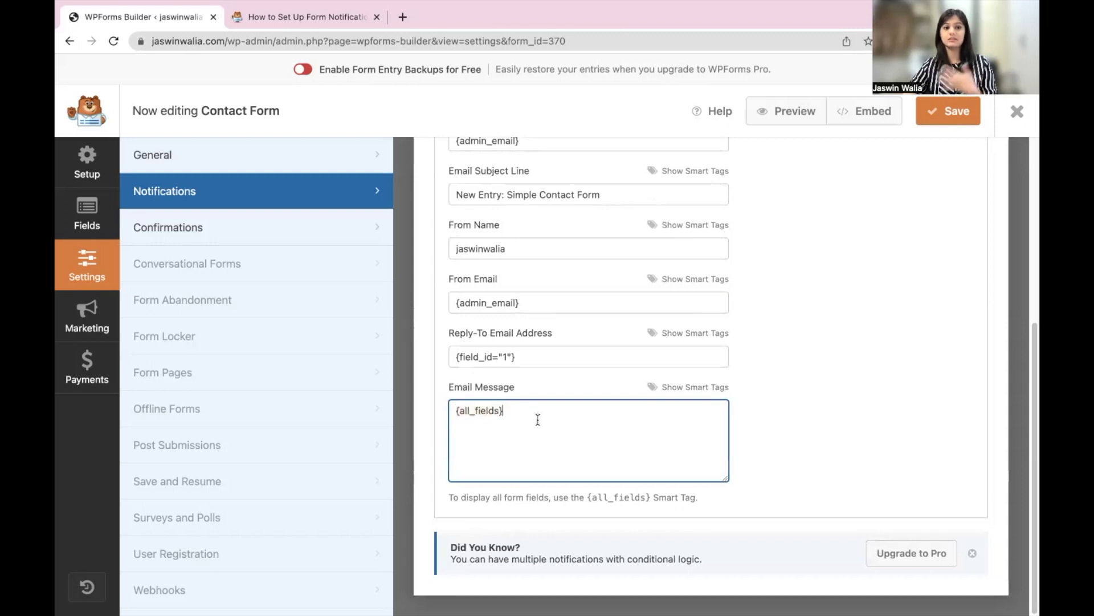
{"action": "left_click", "coordinate": [86, 214]}
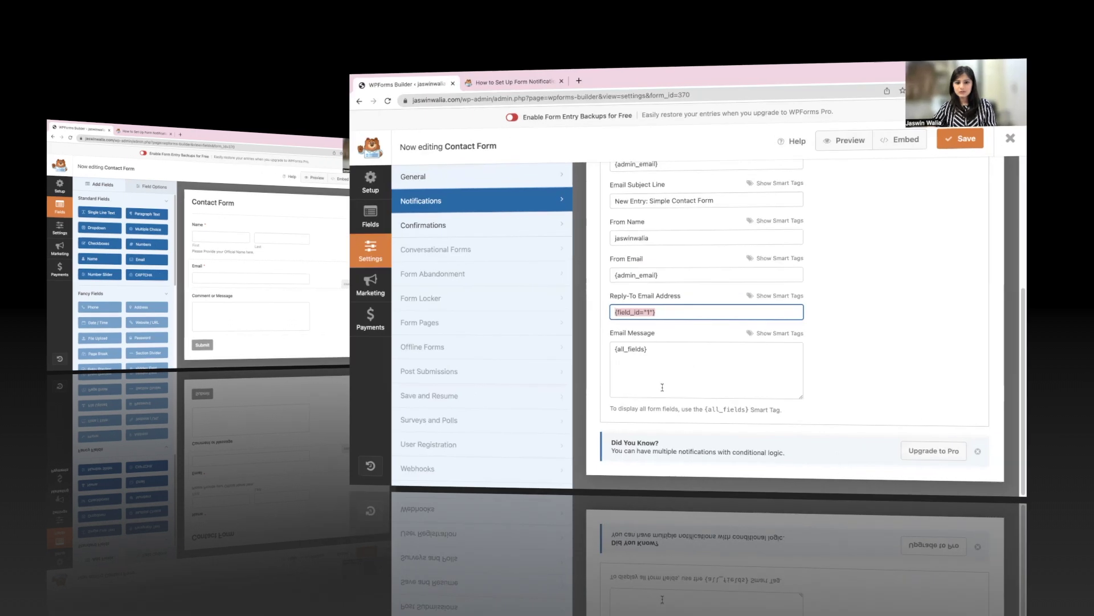
{"action": "scroll", "coordinate": [522, 540], "scroll_direction": "up", "scroll_amount": 5}
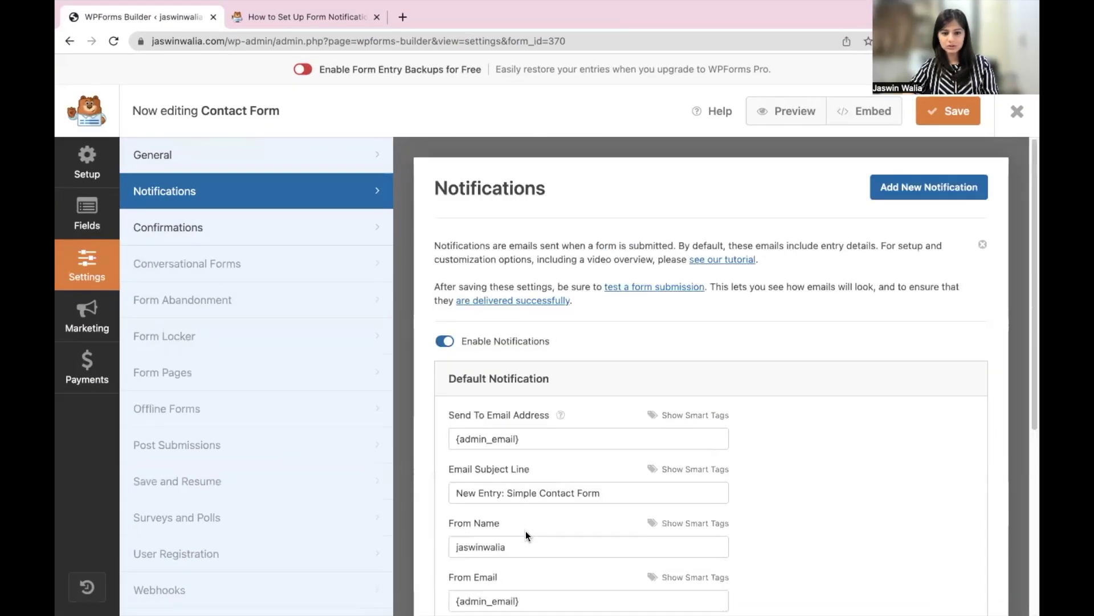
Review the Default Confirmation's type choices, keeping Message with the 'Thanks for contacting us!' text
{"action": "left_click", "coordinate": [221, 233]}
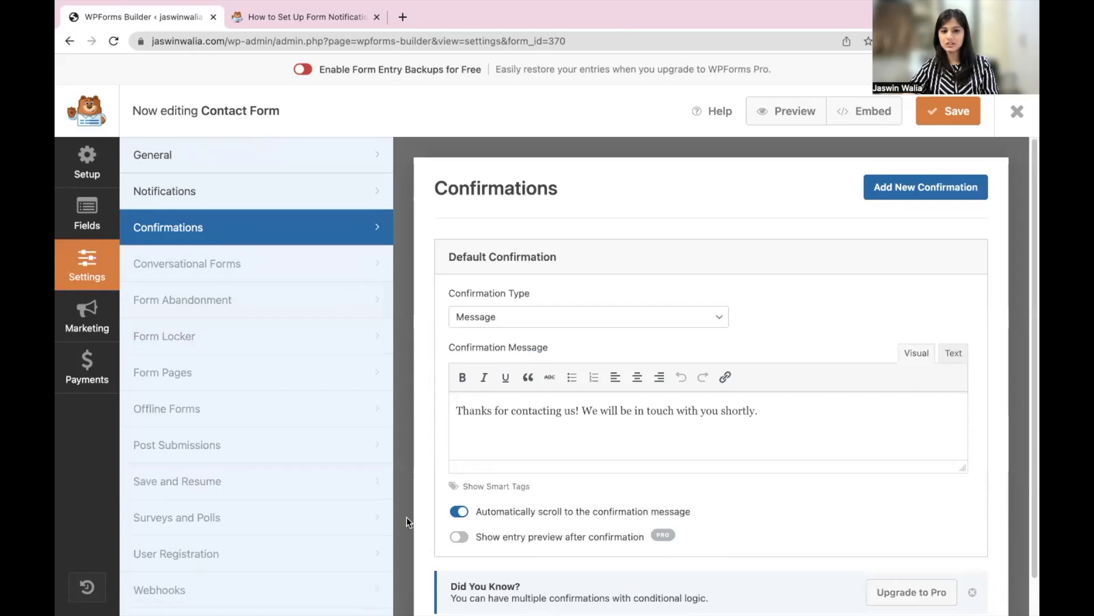
{"action": "scroll", "coordinate": [419, 513], "scroll_direction": "down", "scroll_amount": 1}
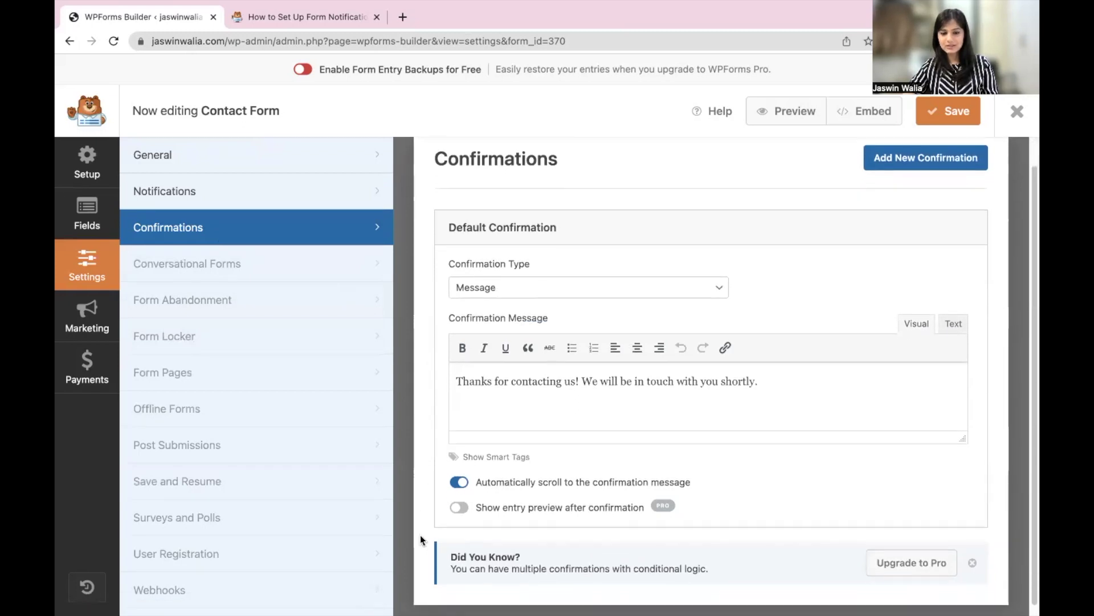
{"action": "left_click", "coordinate": [517, 292]}
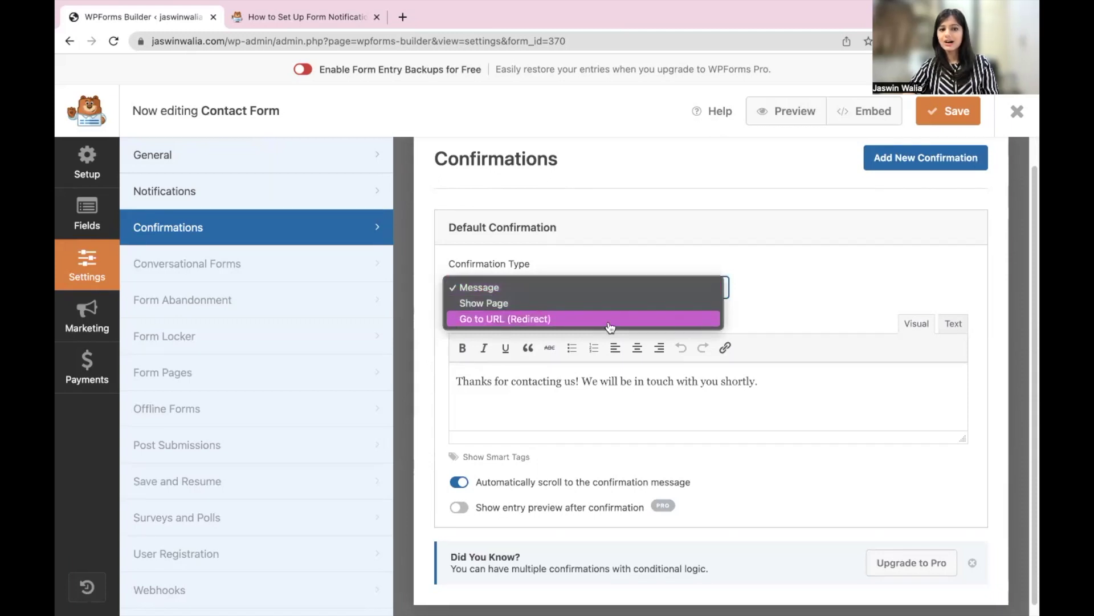
{"action": "left_click", "coordinate": [566, 242]}
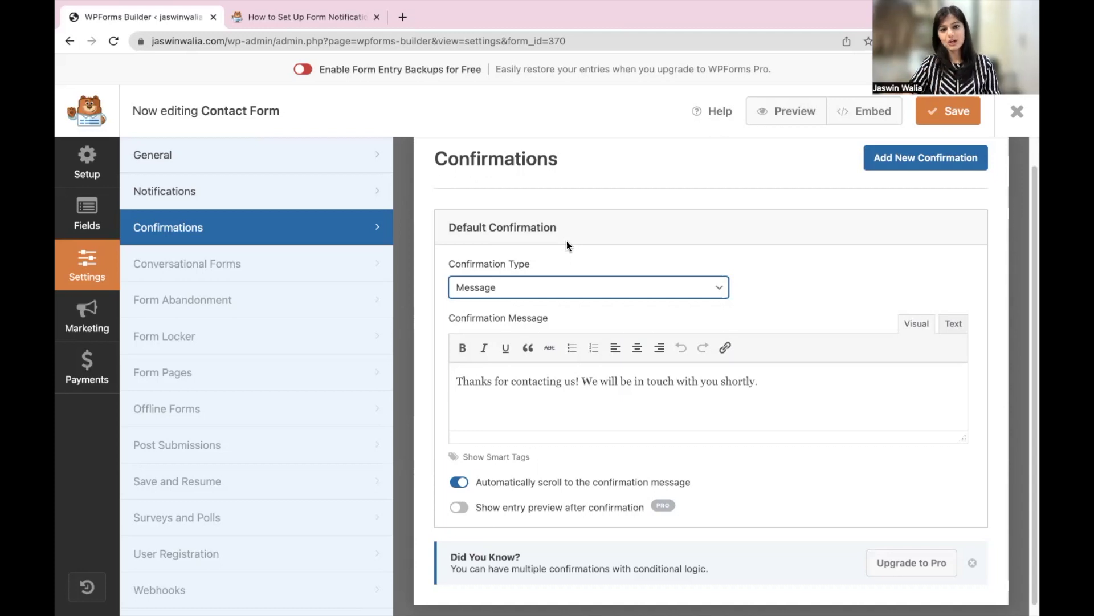
{"action": "left_click", "coordinate": [556, 286]}
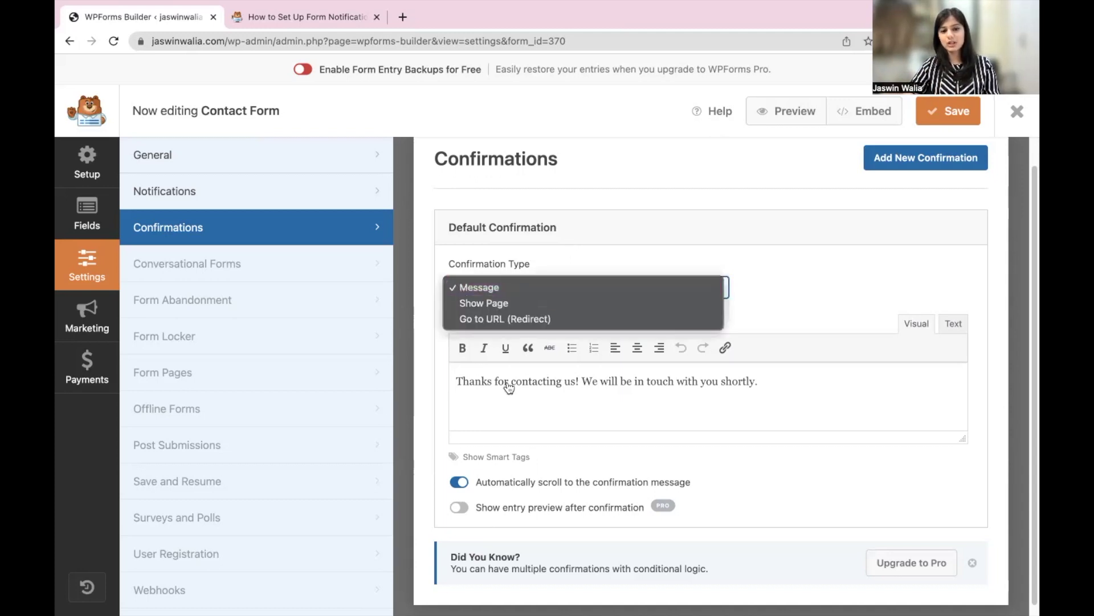
{"action": "left_click", "coordinate": [487, 397]}
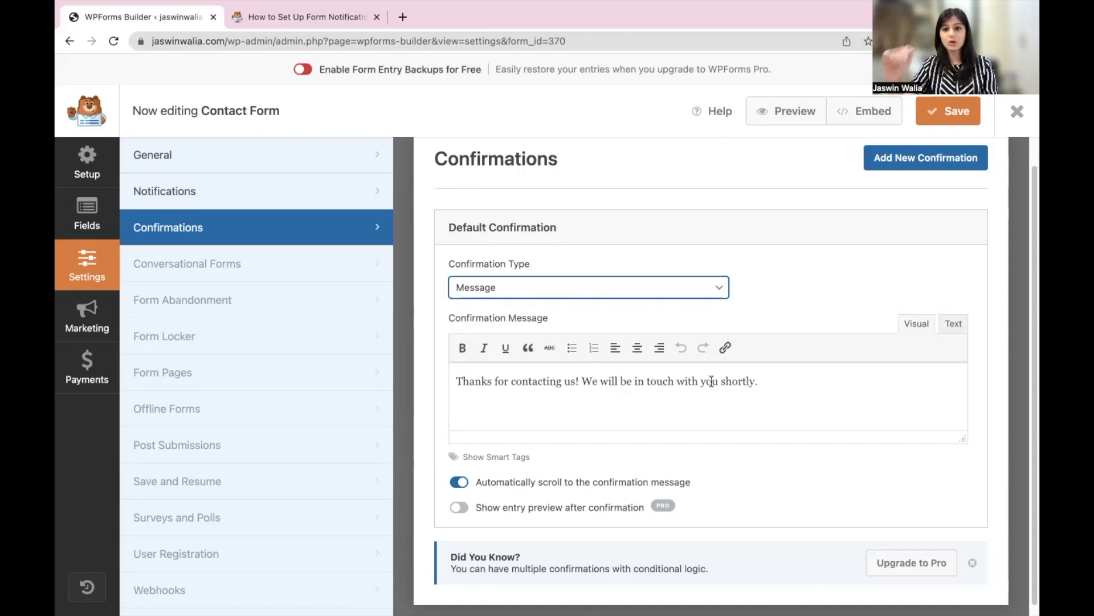
{"action": "left_click_drag", "start_coordinate": [758, 381], "coordinate": [473, 358]}
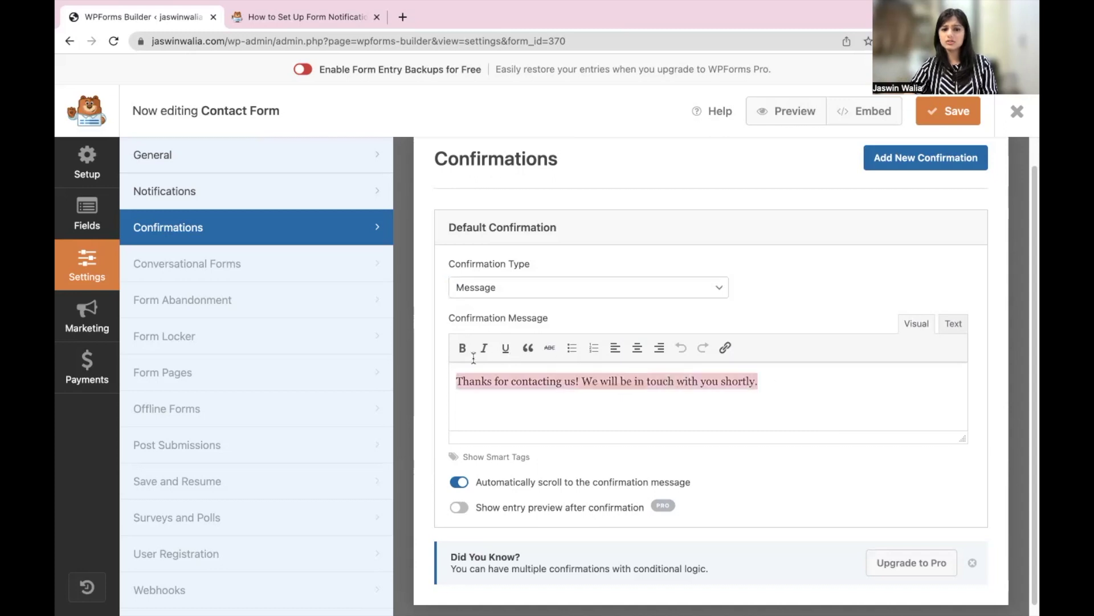
{"action": "left_click", "coordinate": [573, 287]}
Change the confirmation type from Show Page to Go to URL (Redirect), then view General settings
{"action": "left_click", "coordinate": [565, 303]}
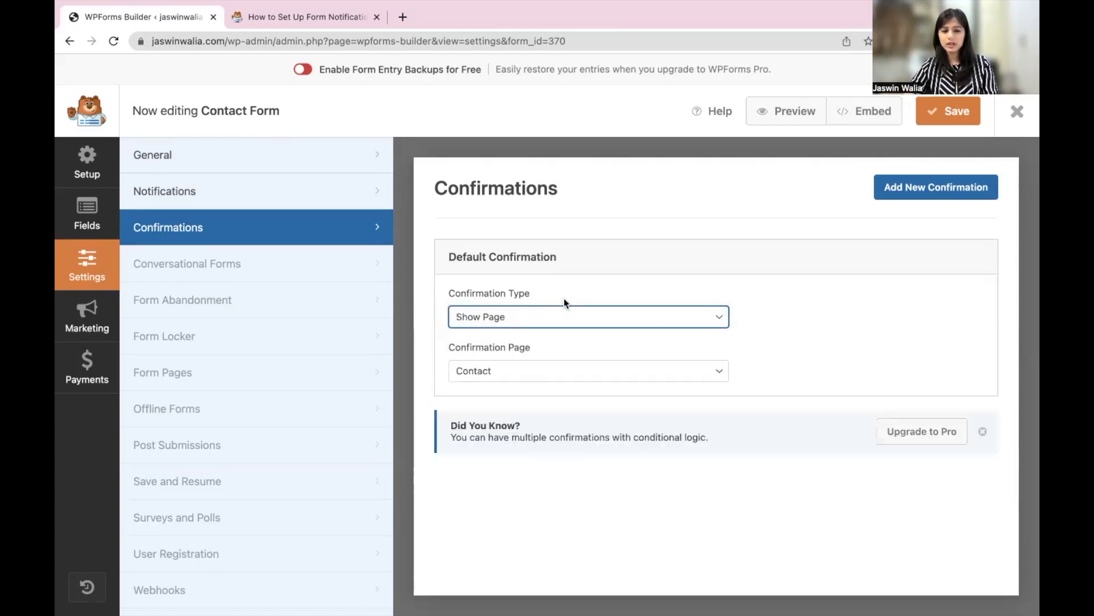
{"action": "left_click", "coordinate": [547, 373]}
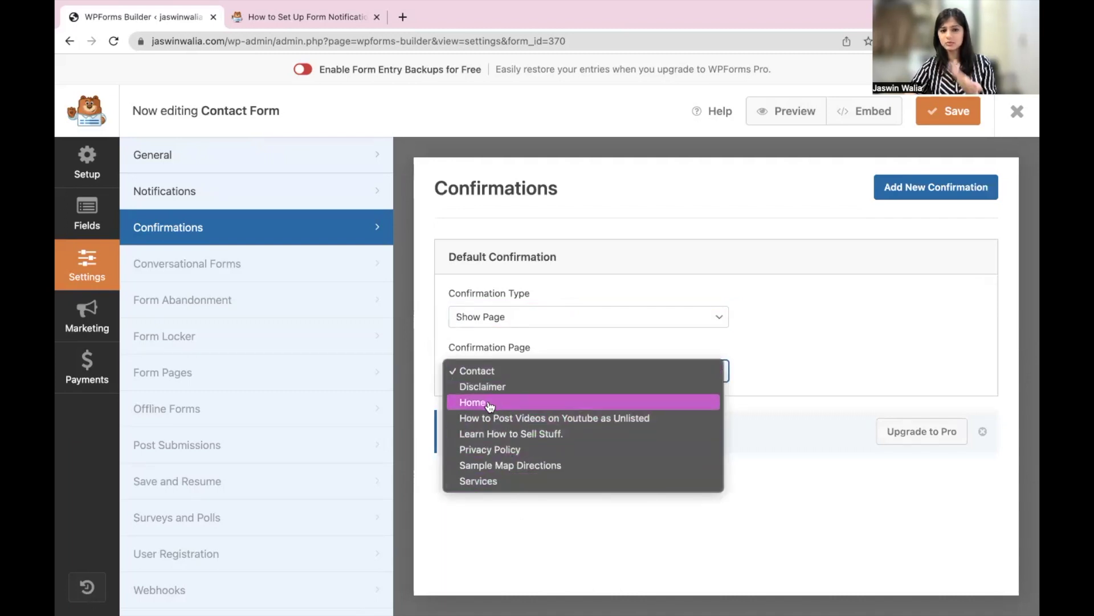
{"action": "left_click", "coordinate": [515, 318]}
{"action": "left_click", "coordinate": [475, 334]}
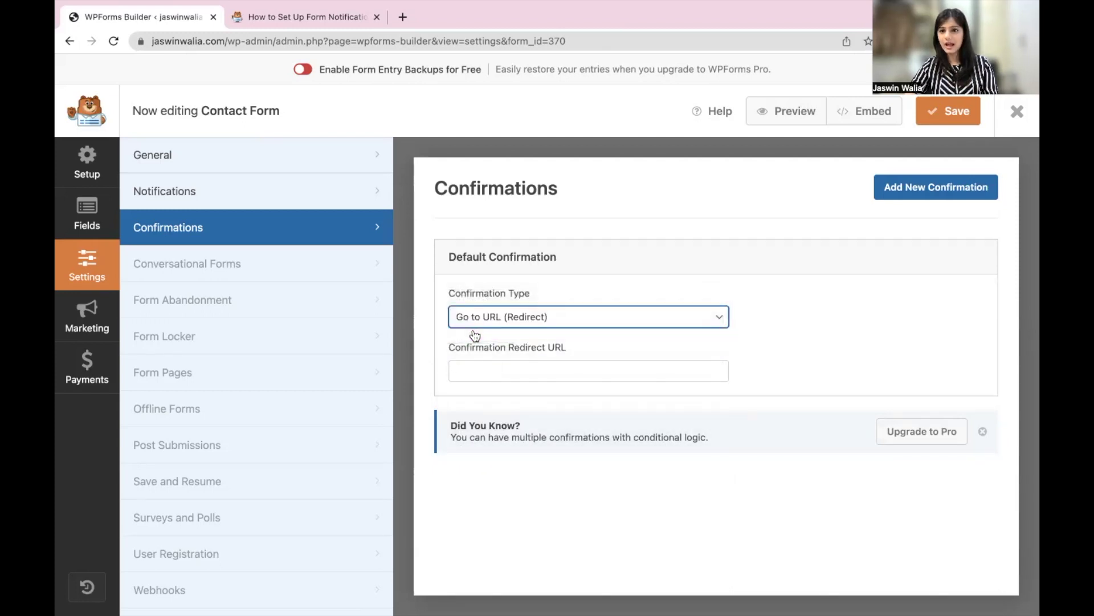
{"action": "left_click", "coordinate": [531, 370]}
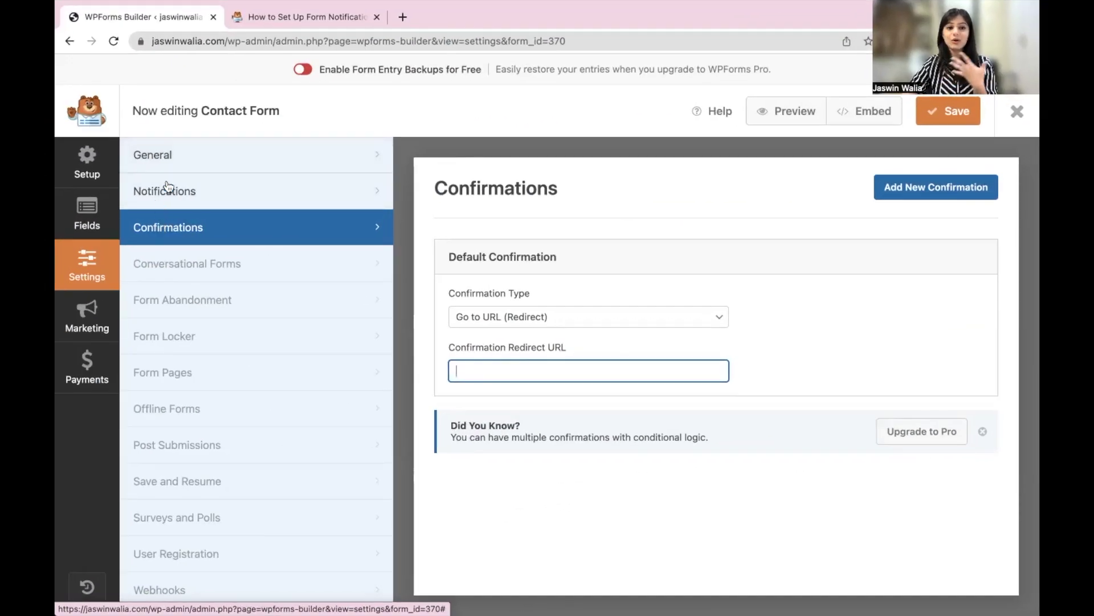
{"action": "left_click", "coordinate": [174, 168]}
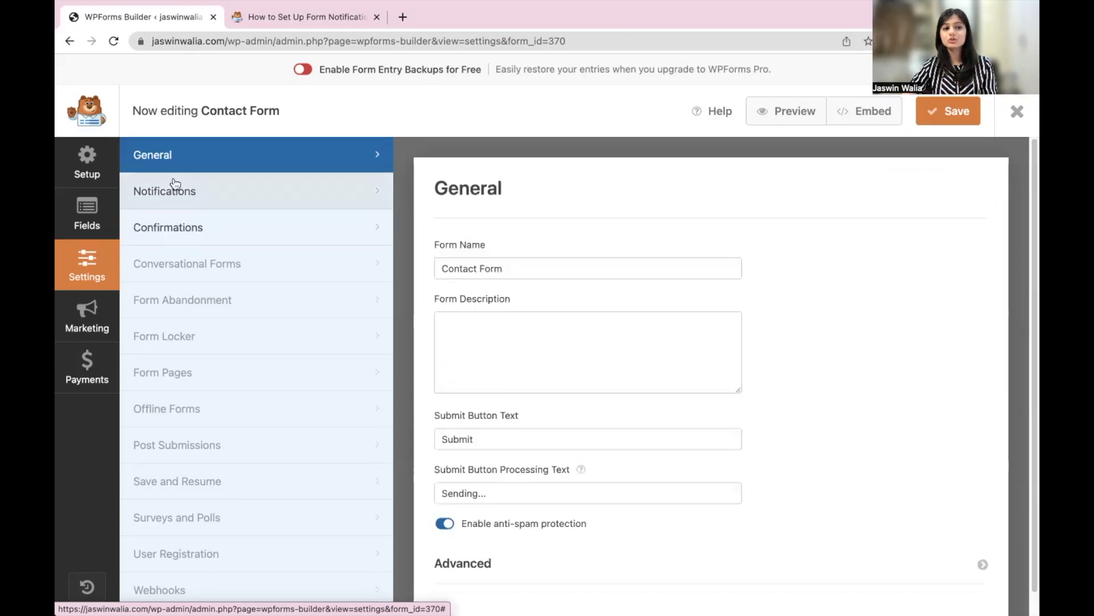